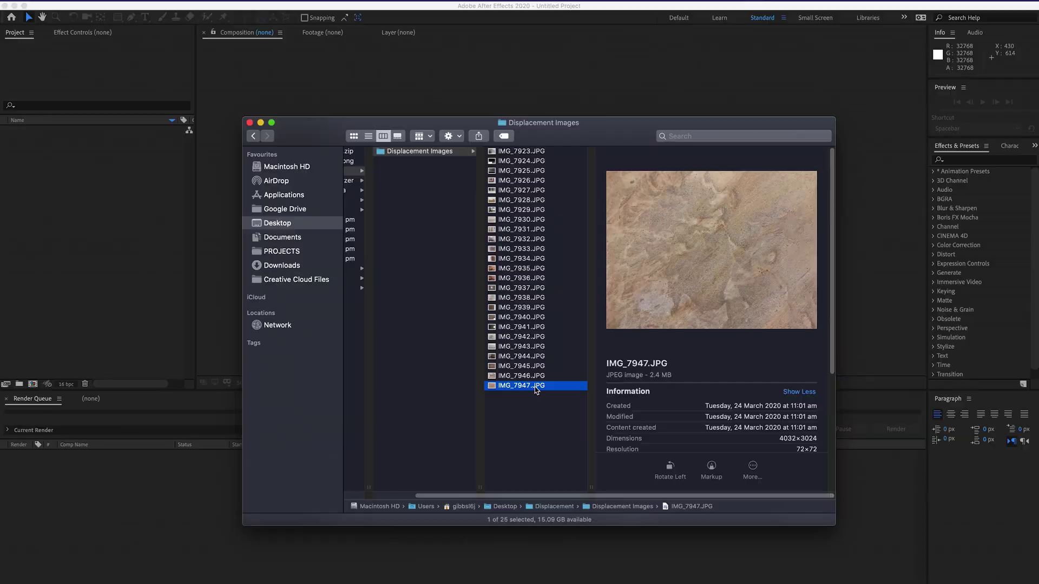
Preview IMG_7947.JPG enlarged and step back through the photos to IMG_7940.JPG
key("space")
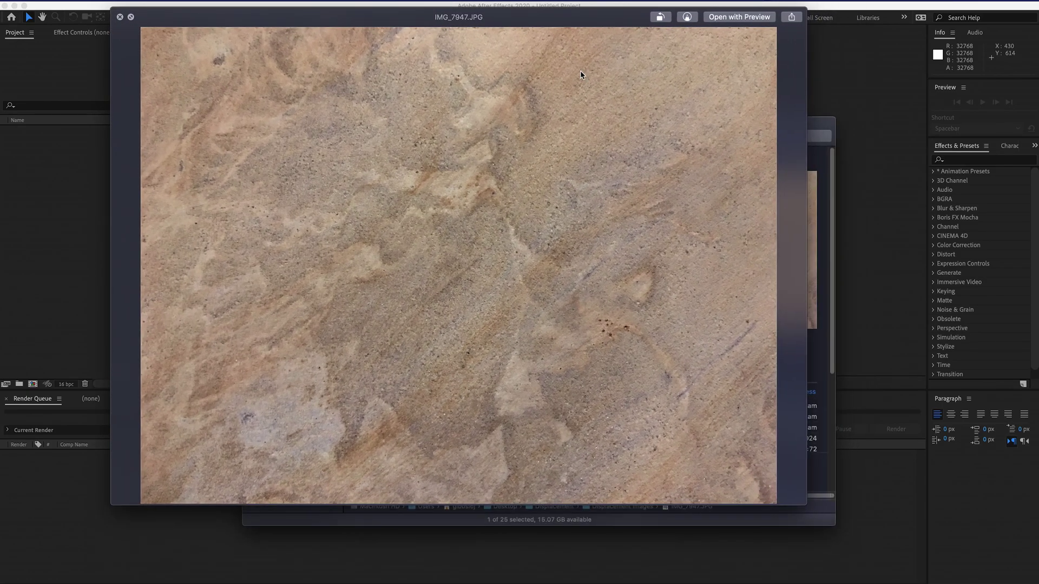
left_click_drag(539, 25, 553, 49)
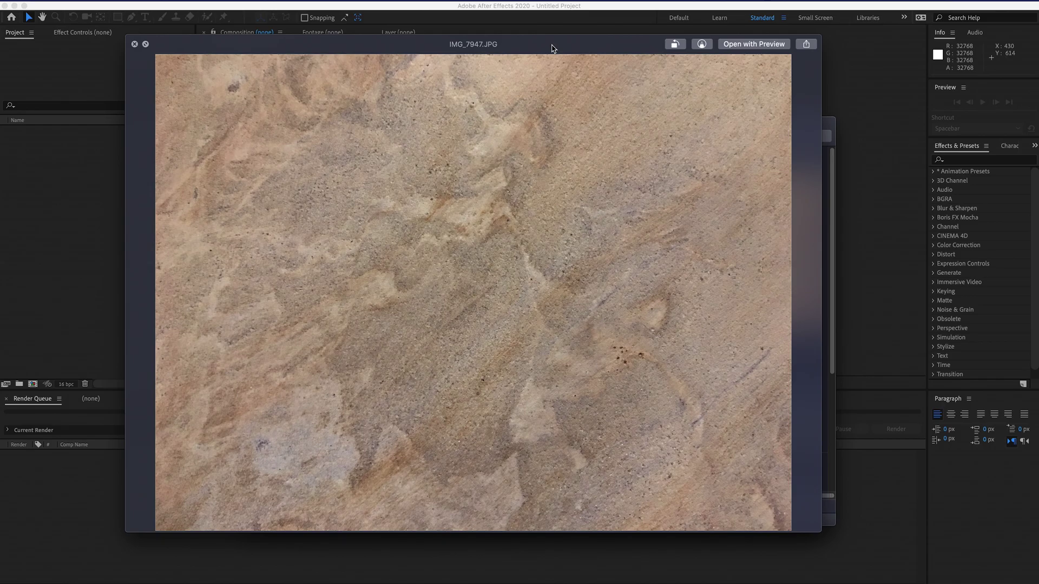
key("Left")
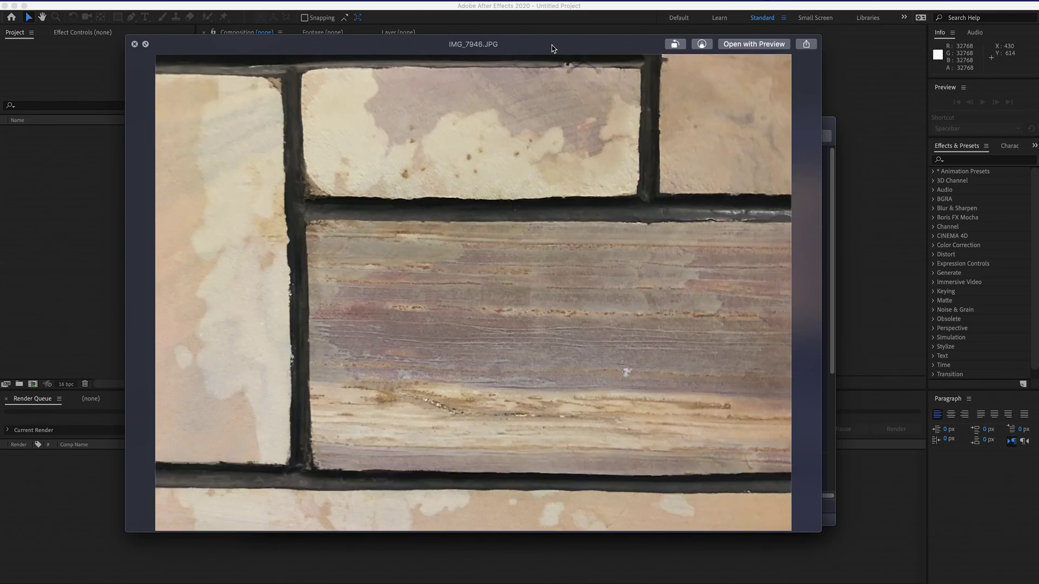
key("Left")
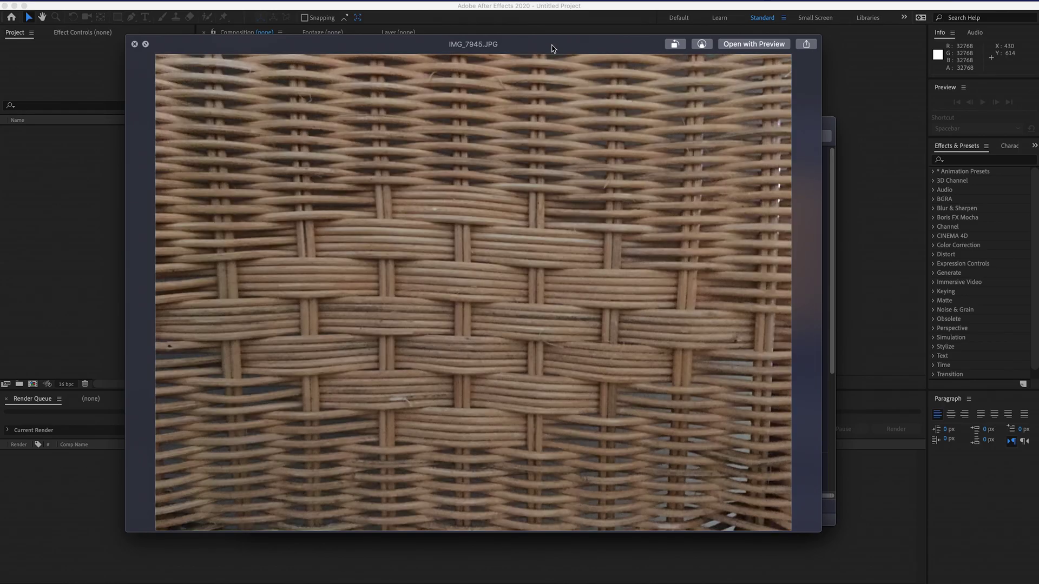
key("Left")
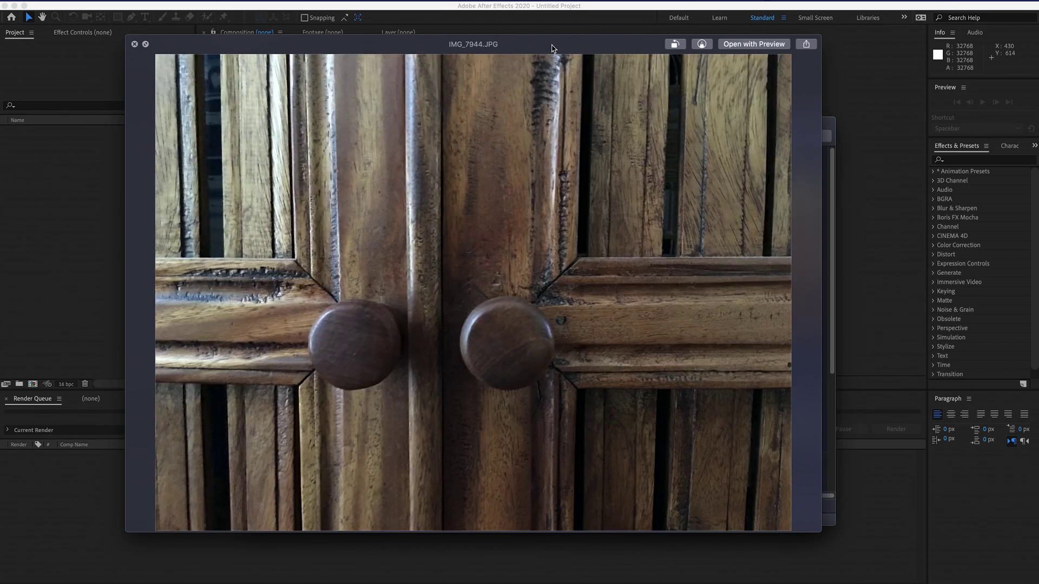
key("Left")
key("Left")
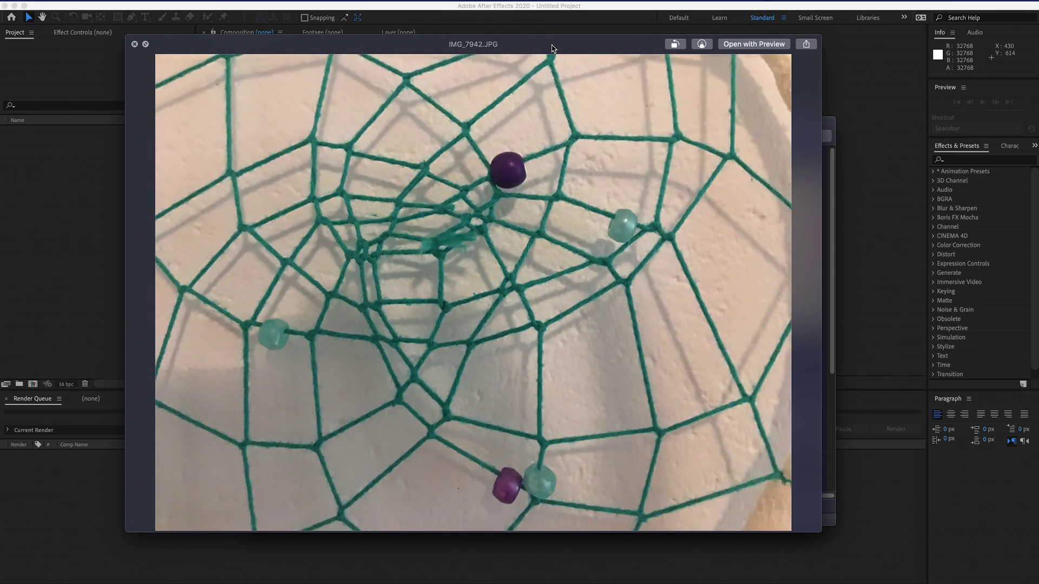
key("Left")
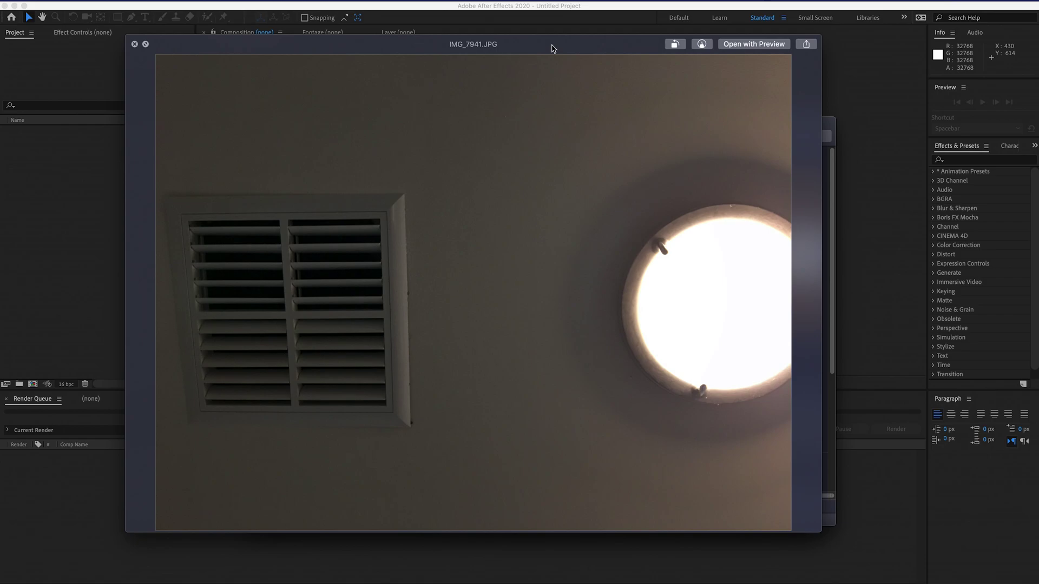
key("Left")
Continue back through the photos to IMG_7932.JPG, then close the preview
key("Left")
key("Left")
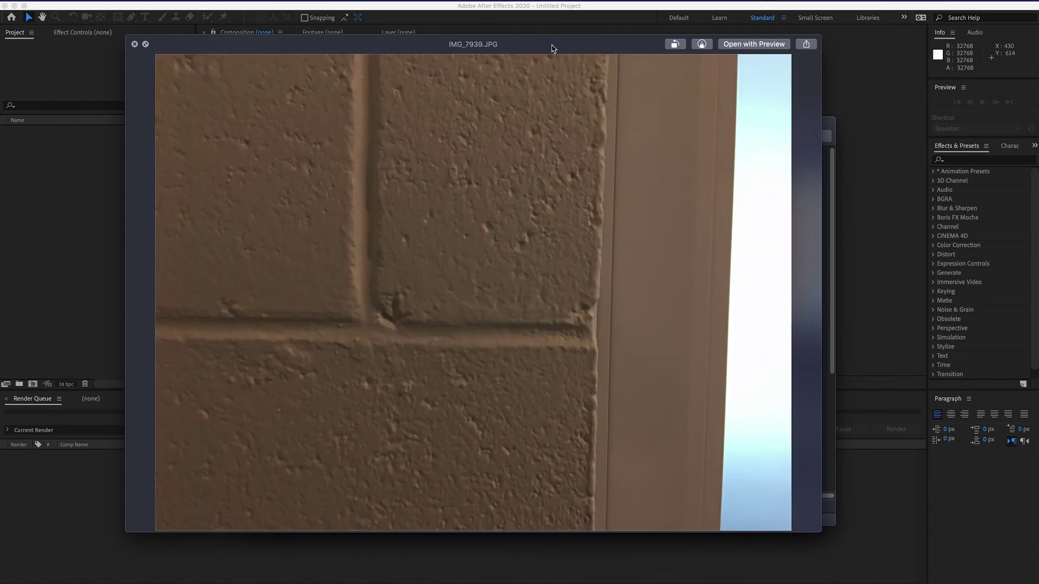
key("Left")
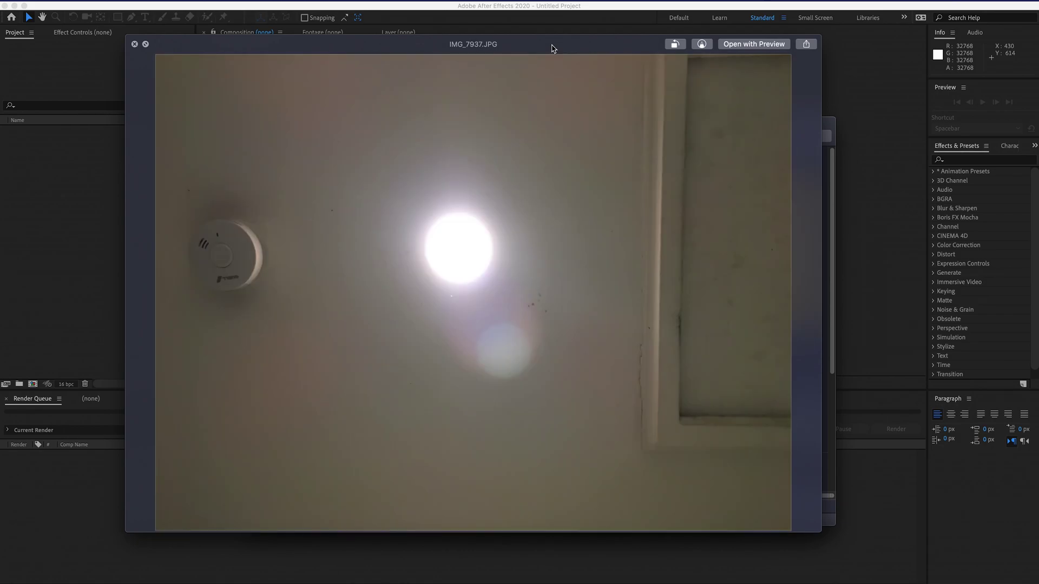
key("Left")
key("Left")
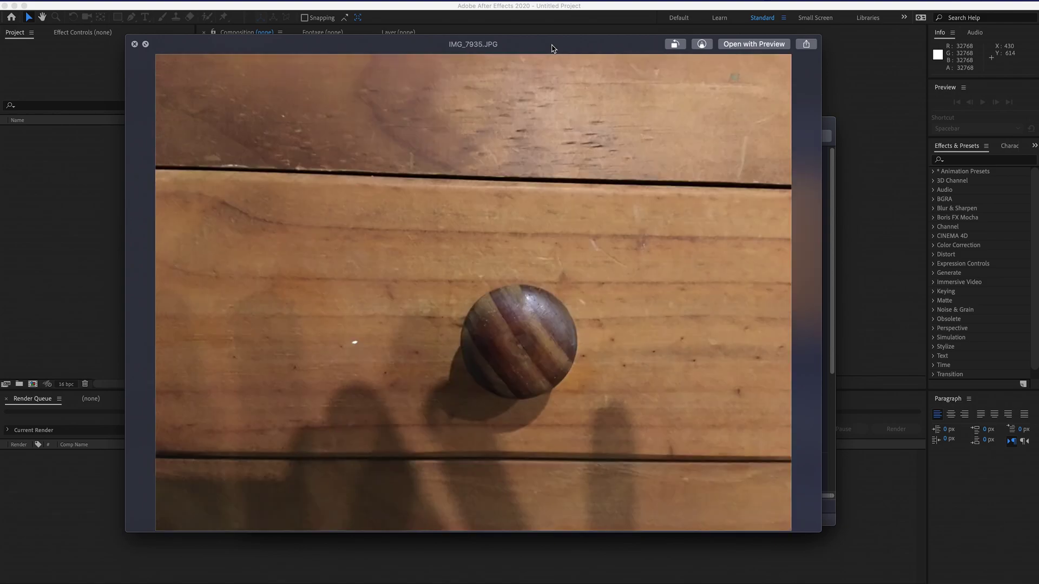
key("Left")
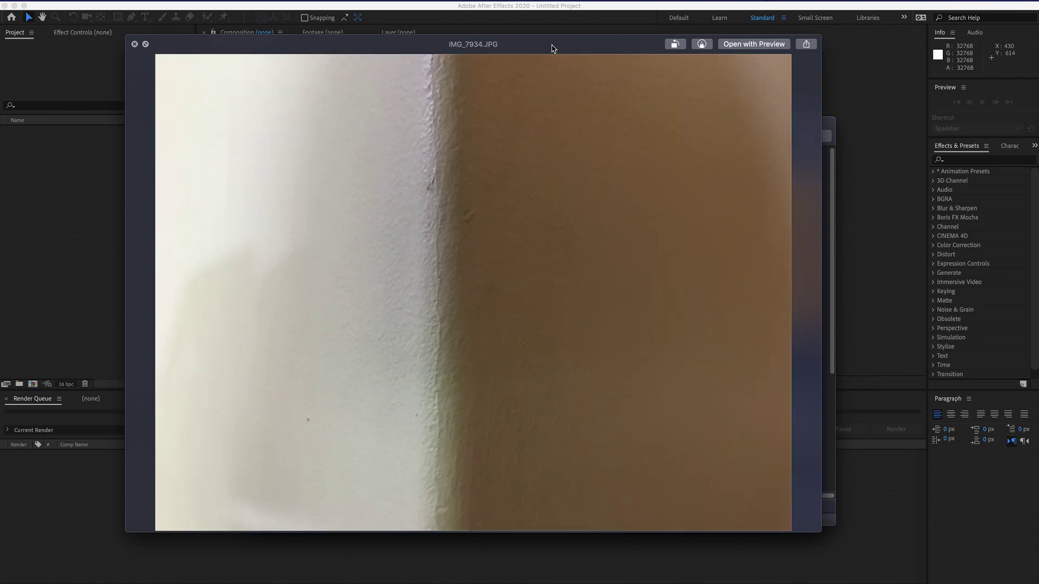
key("Left")
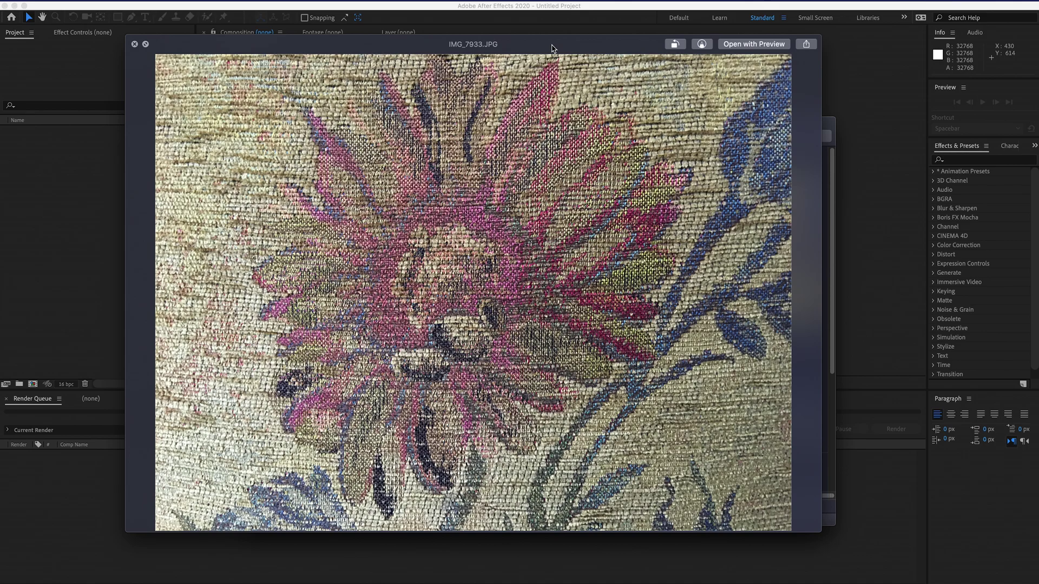
key("Left")
key("Left")
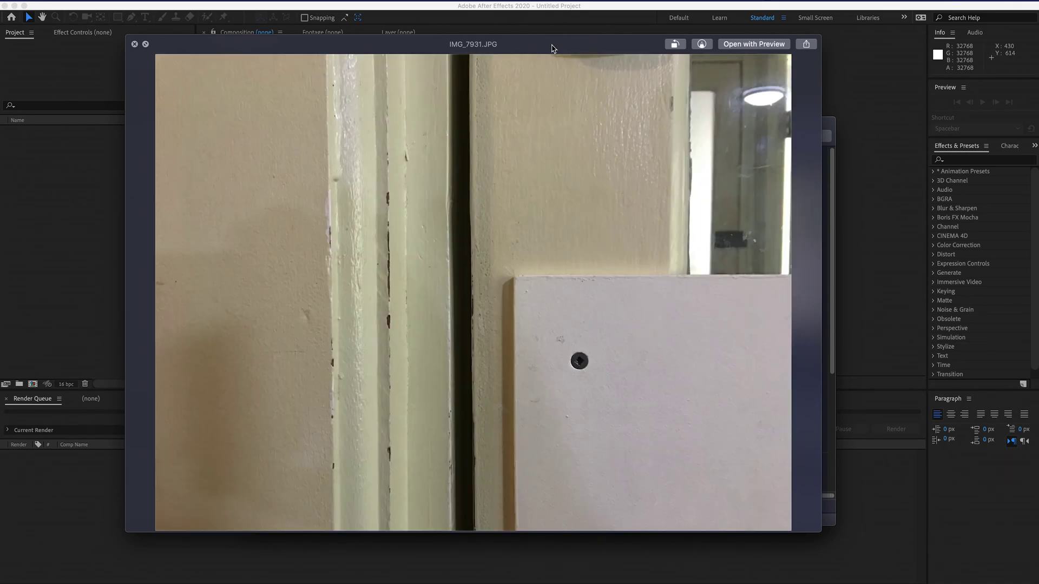
key("Left")
left_click(135, 44)
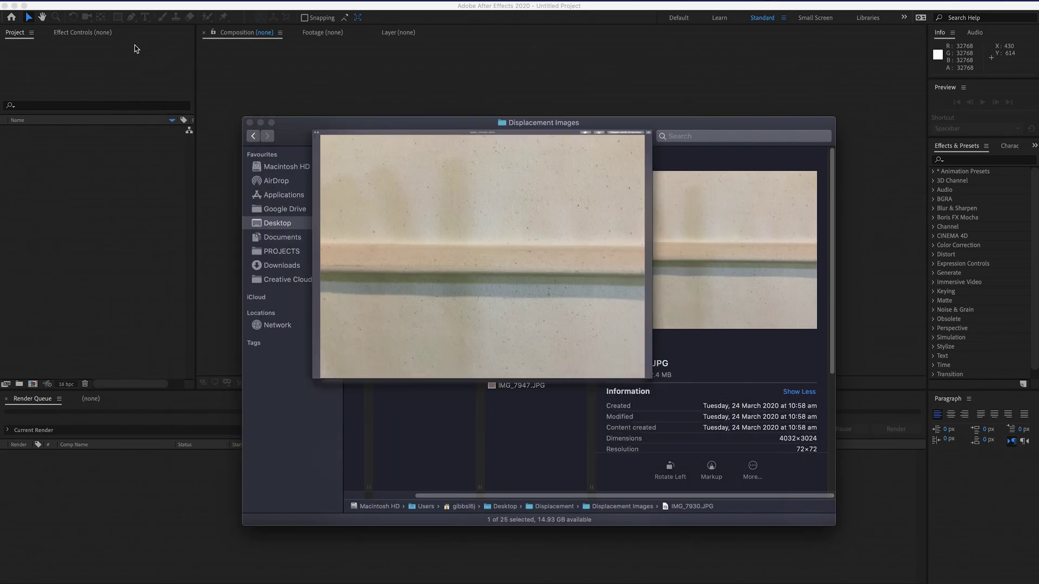
Import all 25 Displacement Images photos as a JPEG sequence with a new composition
left_click(124, 163)
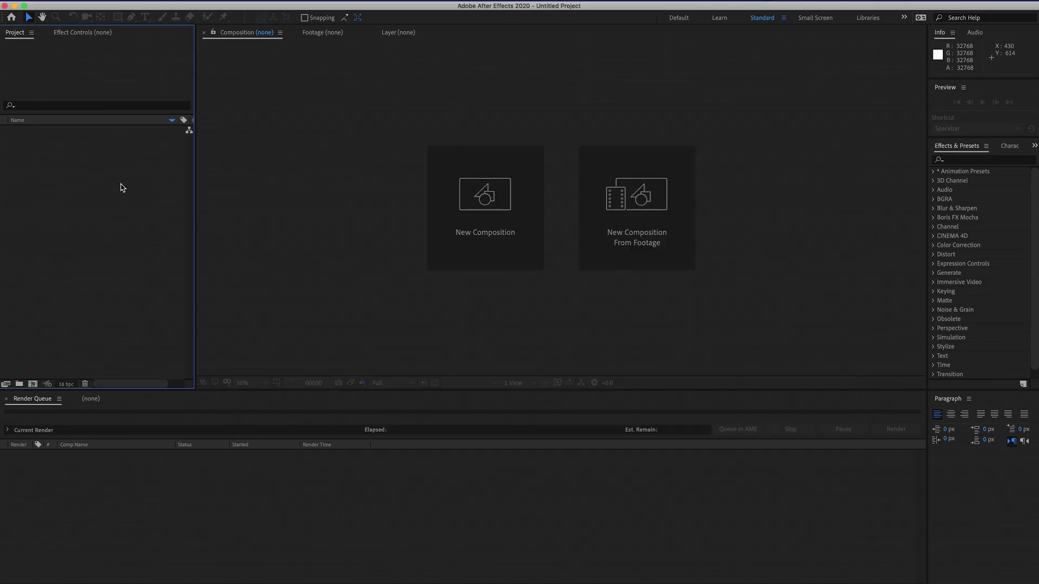
double_click(100, 204)
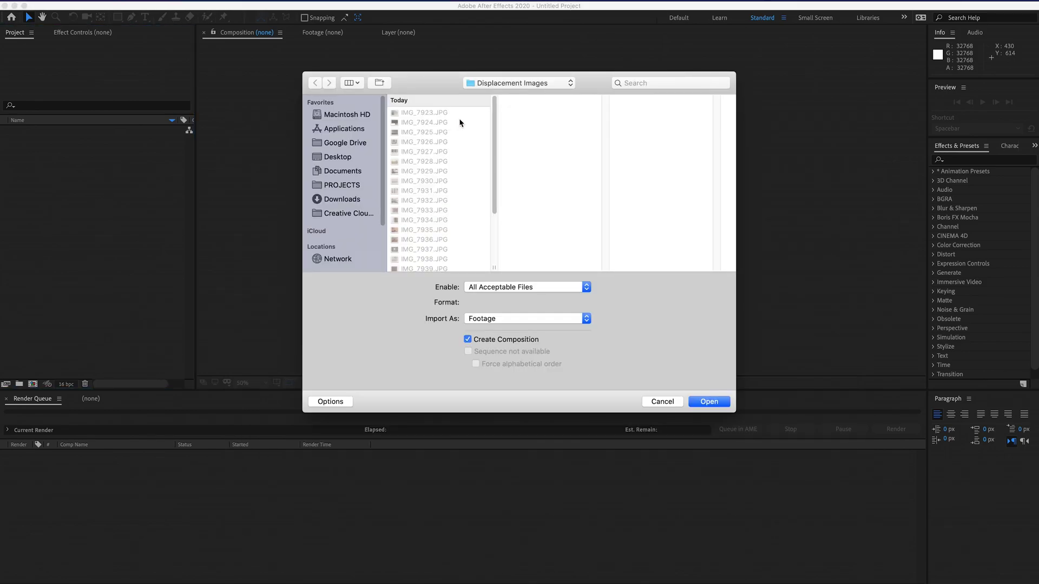
left_click(494, 110)
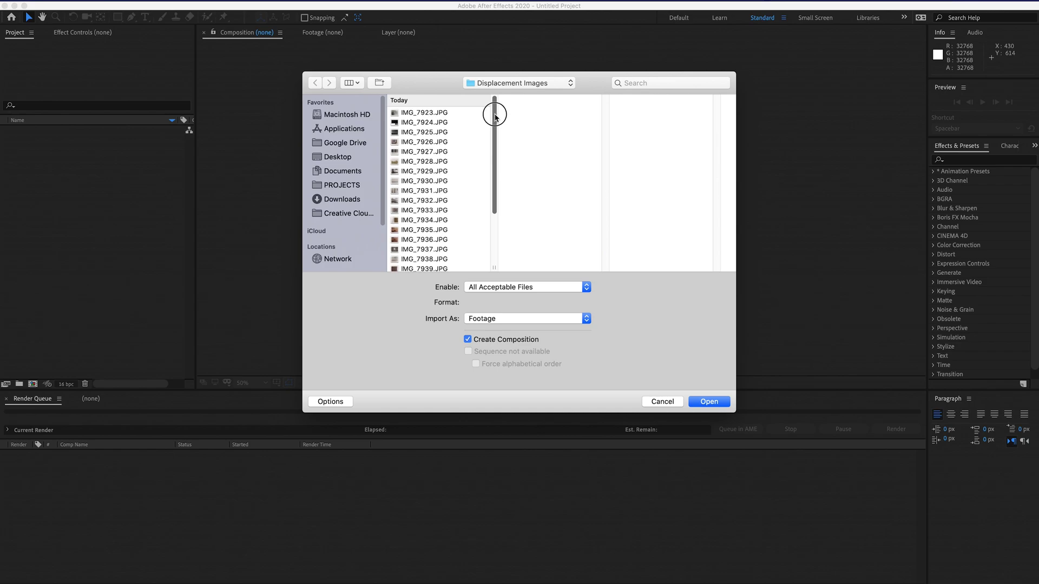
left_click(433, 113)
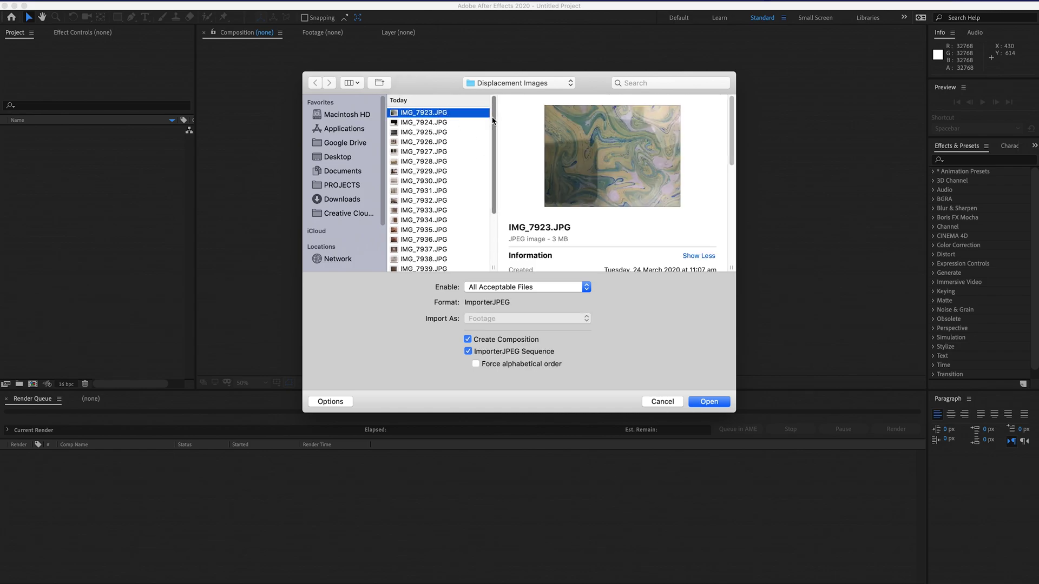
scroll(487, 189, "down", 3)
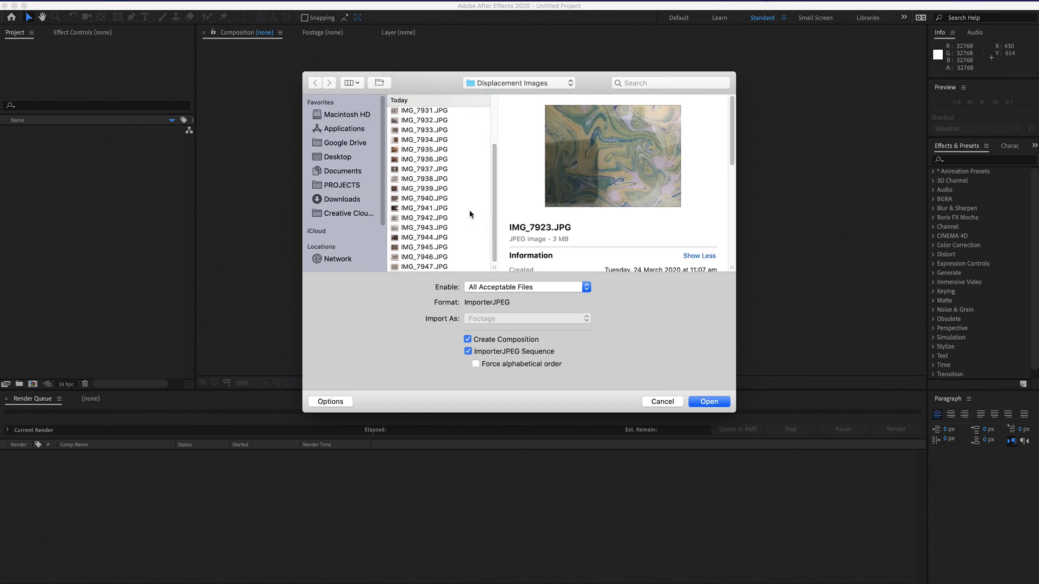
key("super+a")
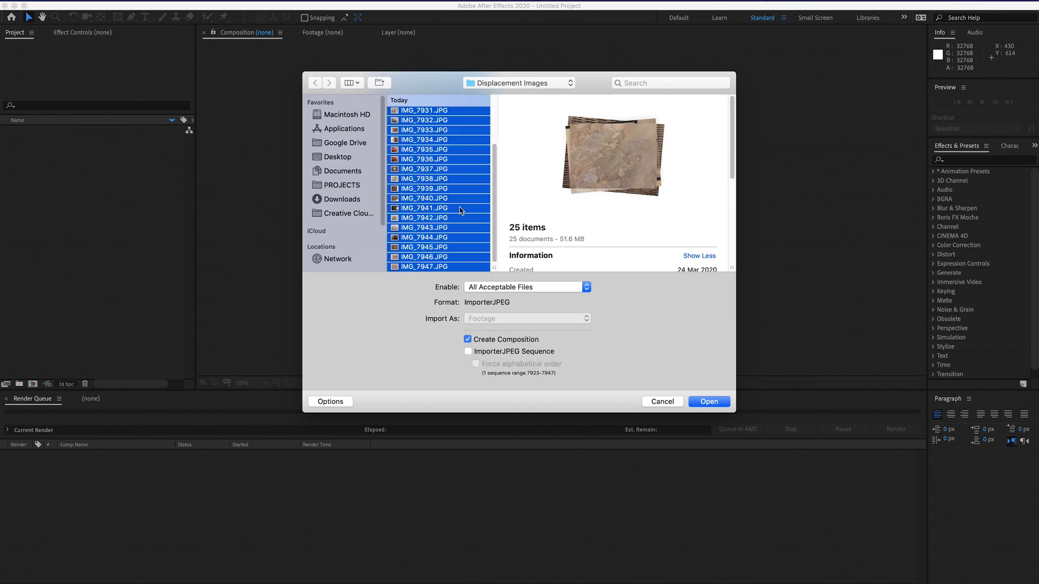
left_click(500, 353)
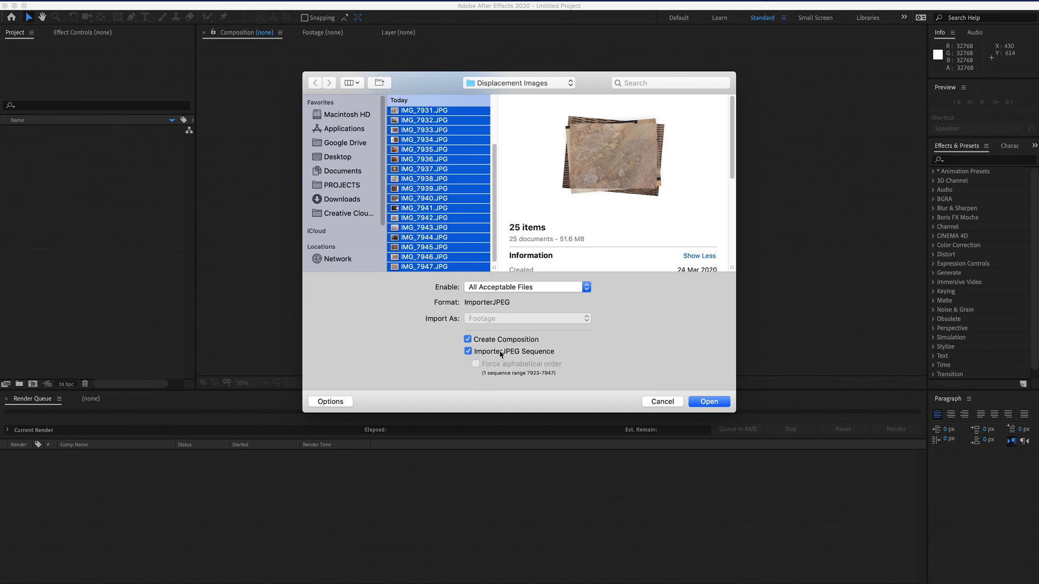
left_click(706, 403)
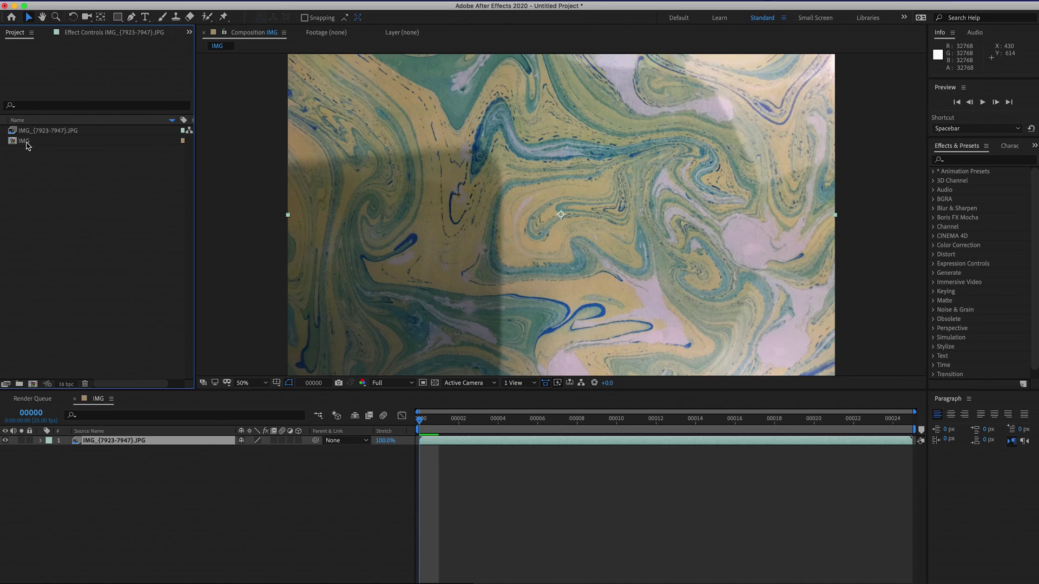
In the IMG Composition Settings, change width and height from 4032 × 3024 to 1024 px
left_click(25, 141)
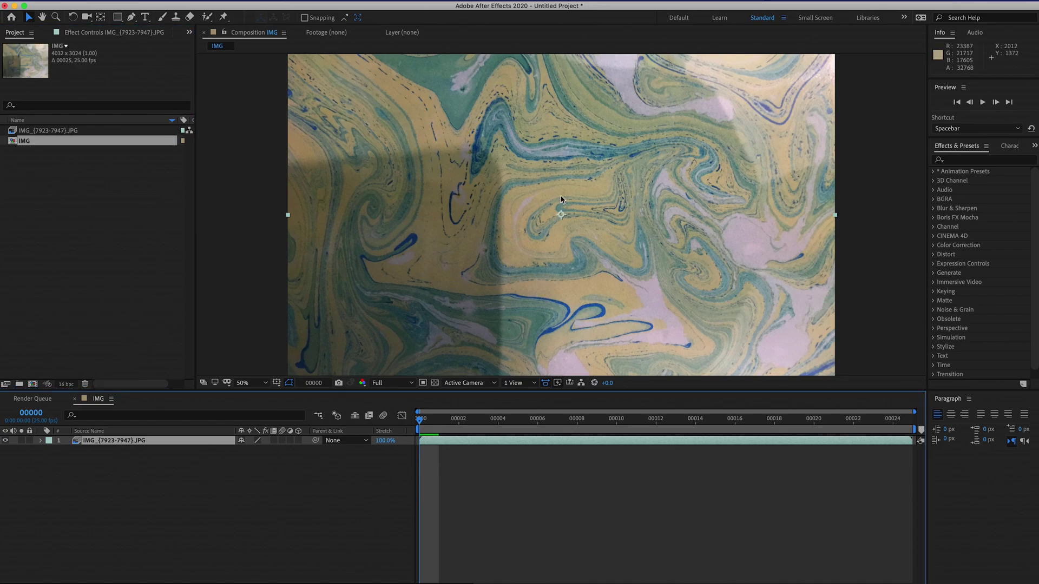
key("super+k")
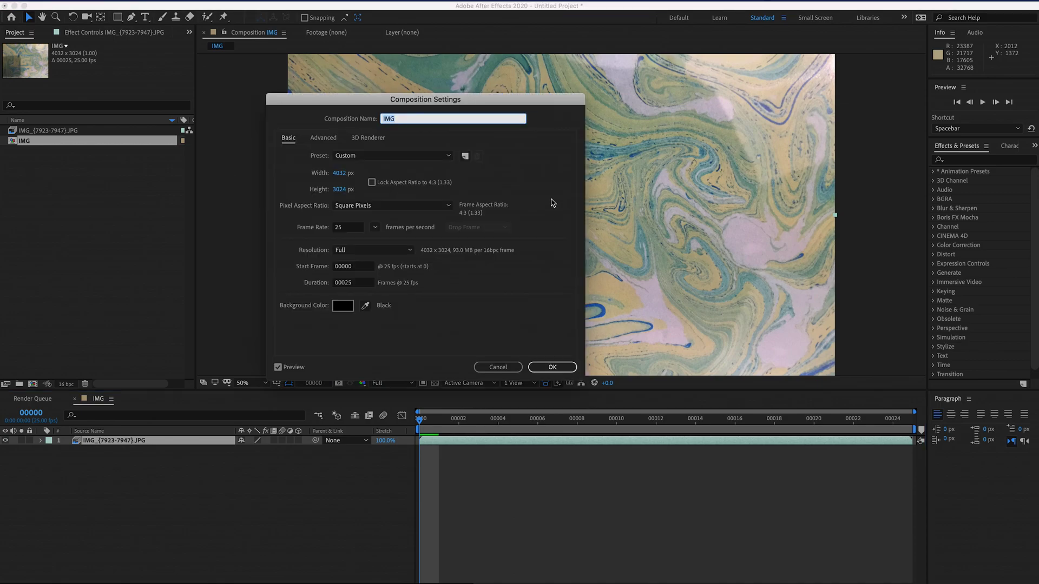
left_click(339, 174)
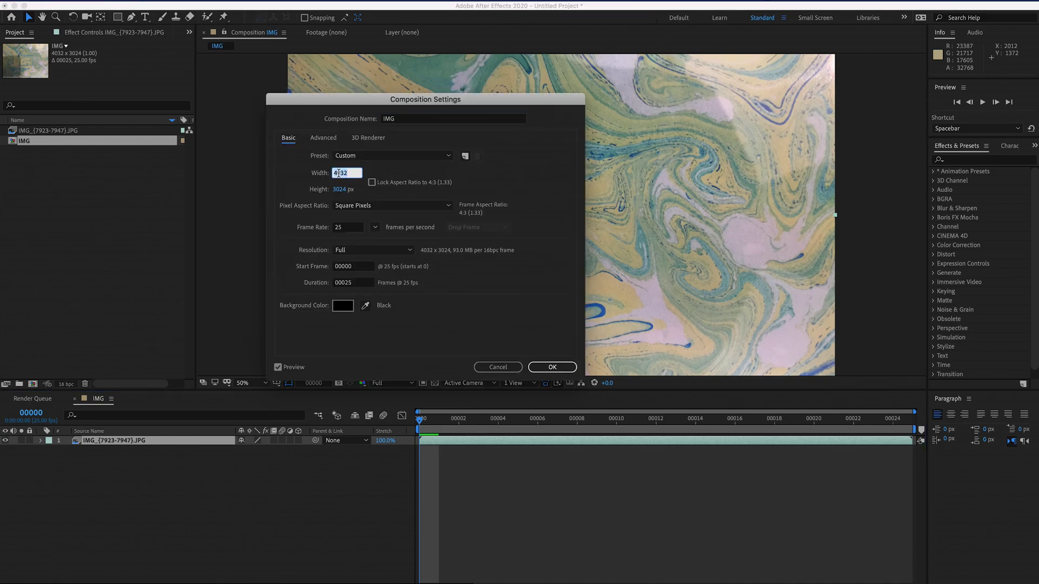
type("1024")
left_click(337, 189)
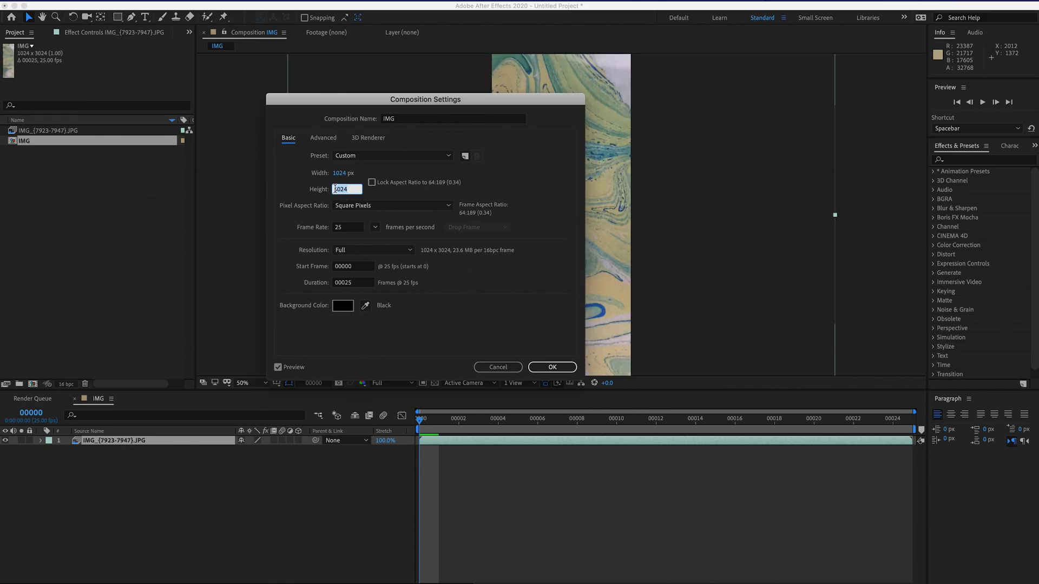
type("1024")
key("Tab")
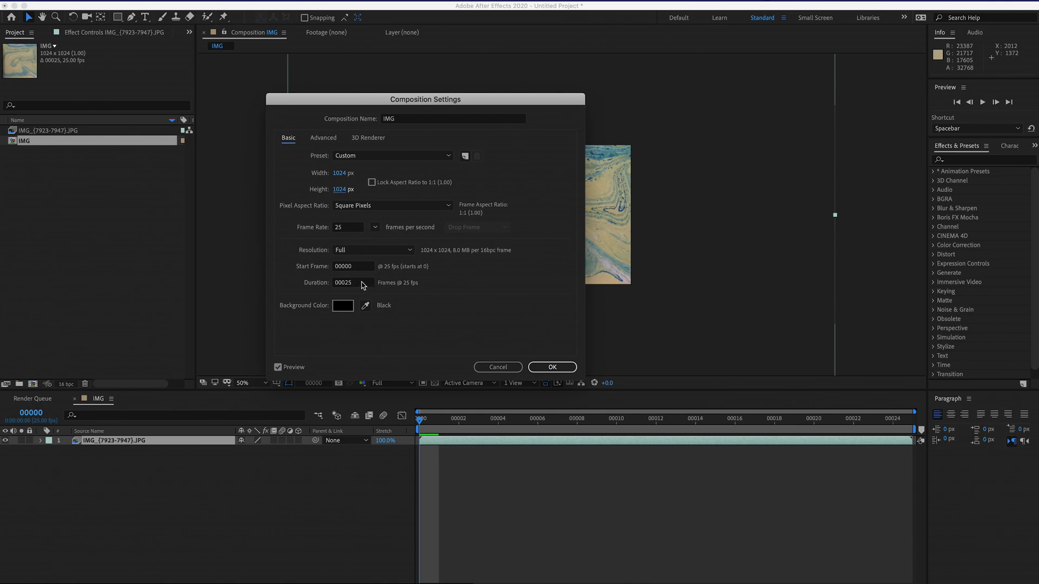
Apply the 1024 × 1024 size and set the image sequence layer's Scale to 37%
left_click(552, 367)
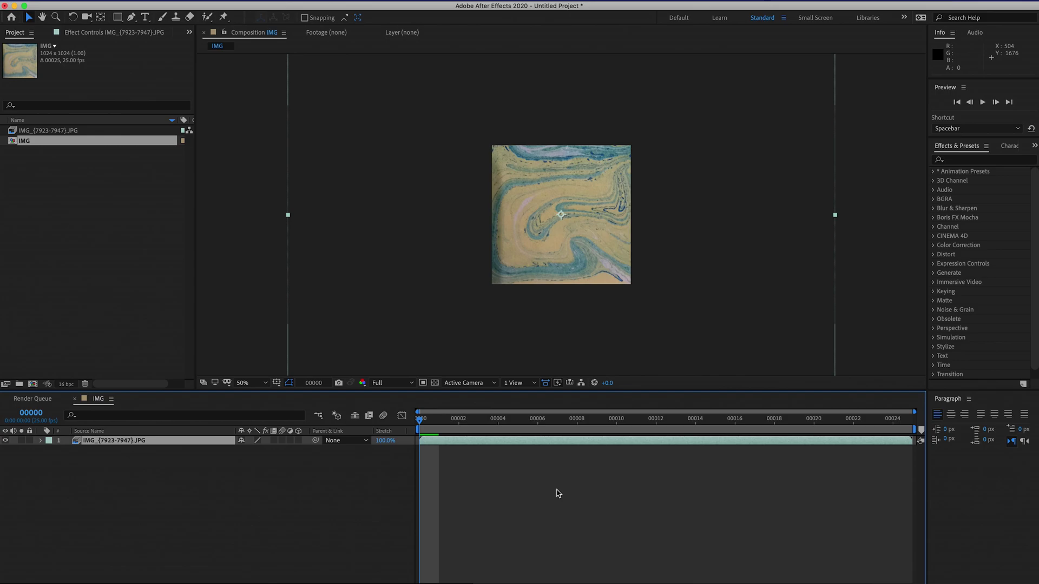
left_click(558, 494)
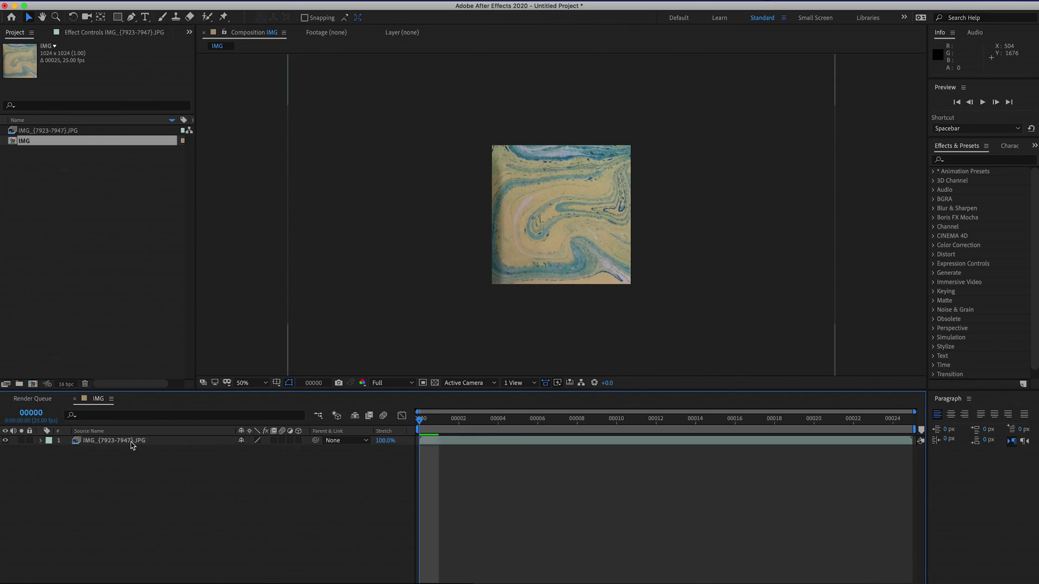
left_click(131, 444)
key("s")
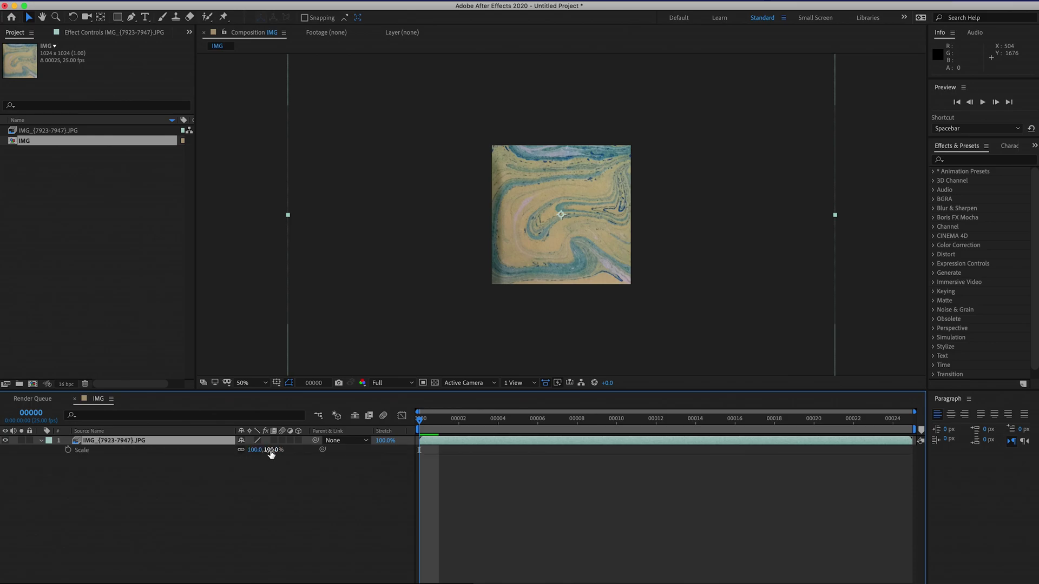
left_click(270, 450)
type("30")
key("Return")
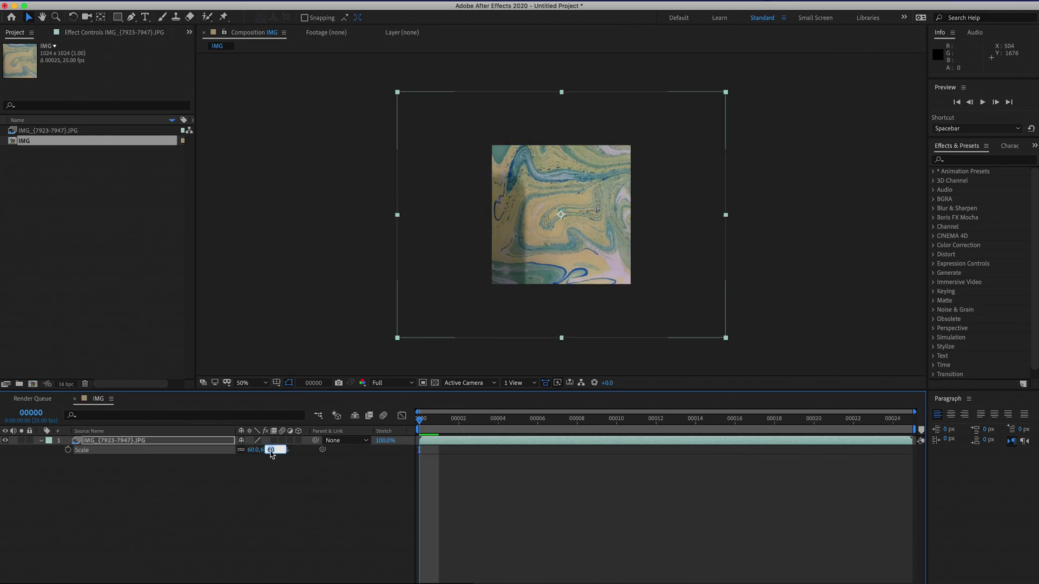
type("40")
key("Return")
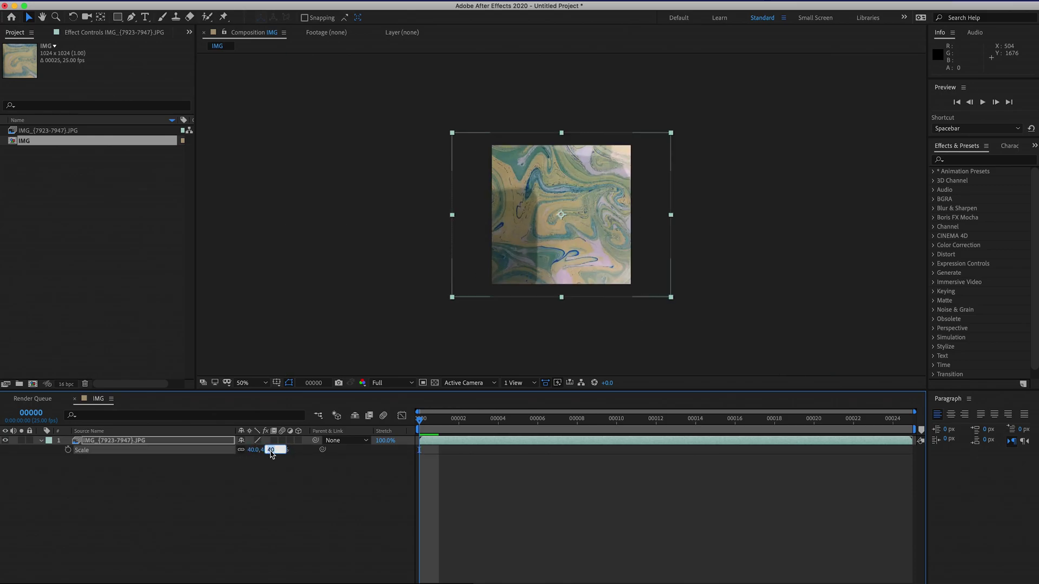
key("Down")
key("Down")
key("Down")
left_click(225, 481)
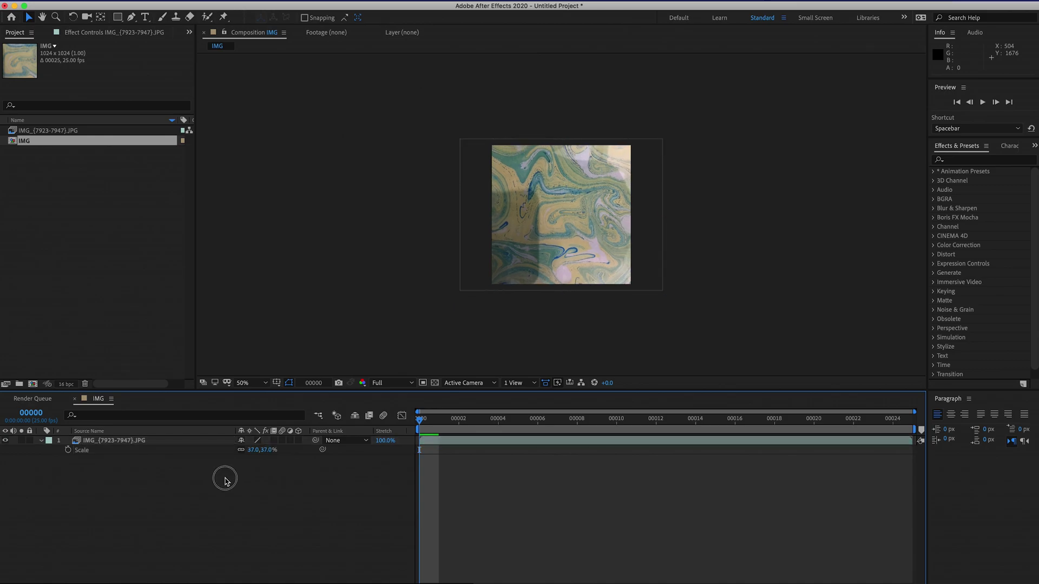
left_click(165, 443)
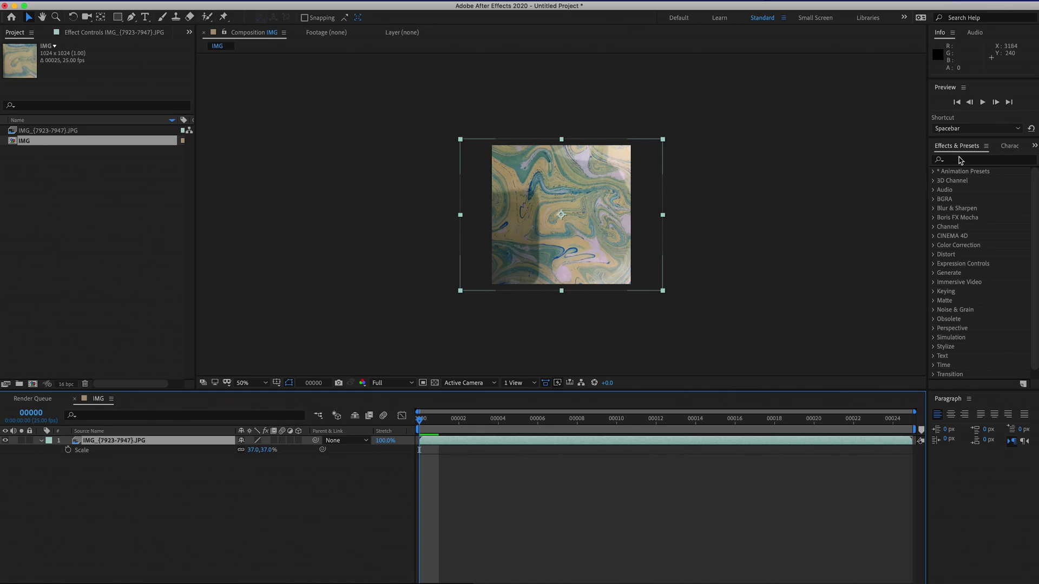
Apply the Hue/Saturation and Levels effects to the image layer
left_click(961, 160)
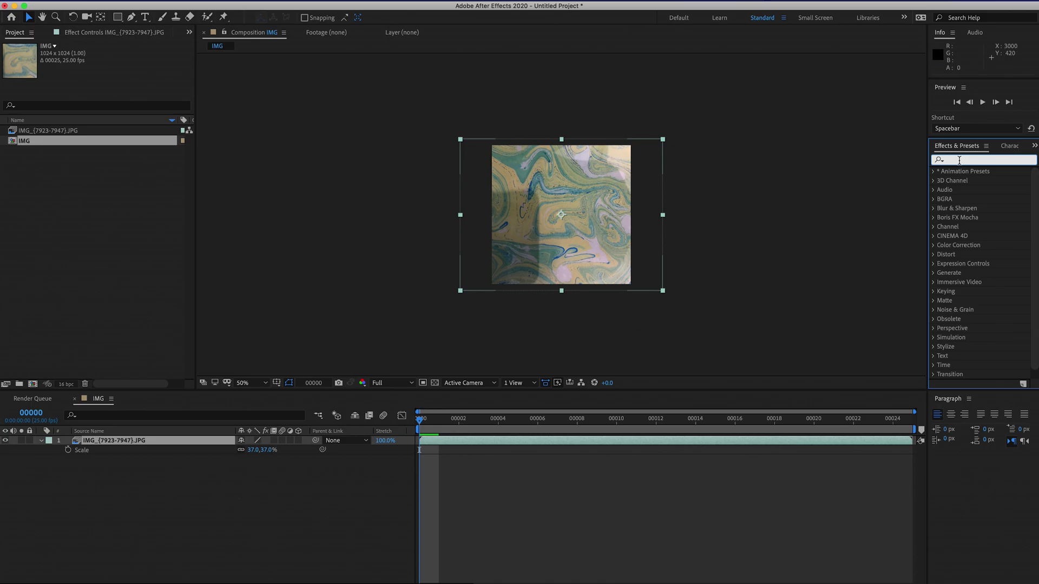
type("hue")
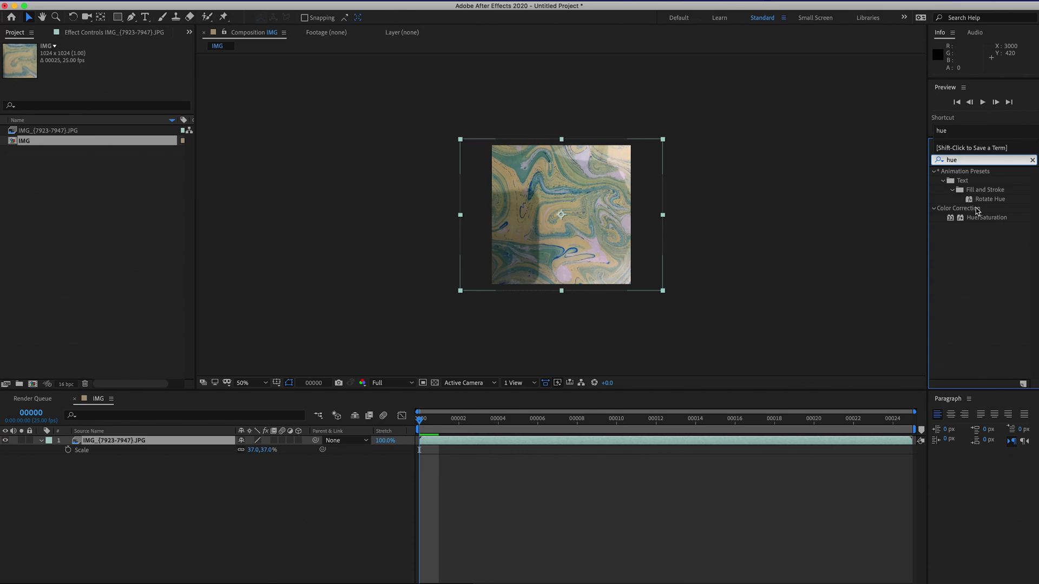
double_click(976, 219)
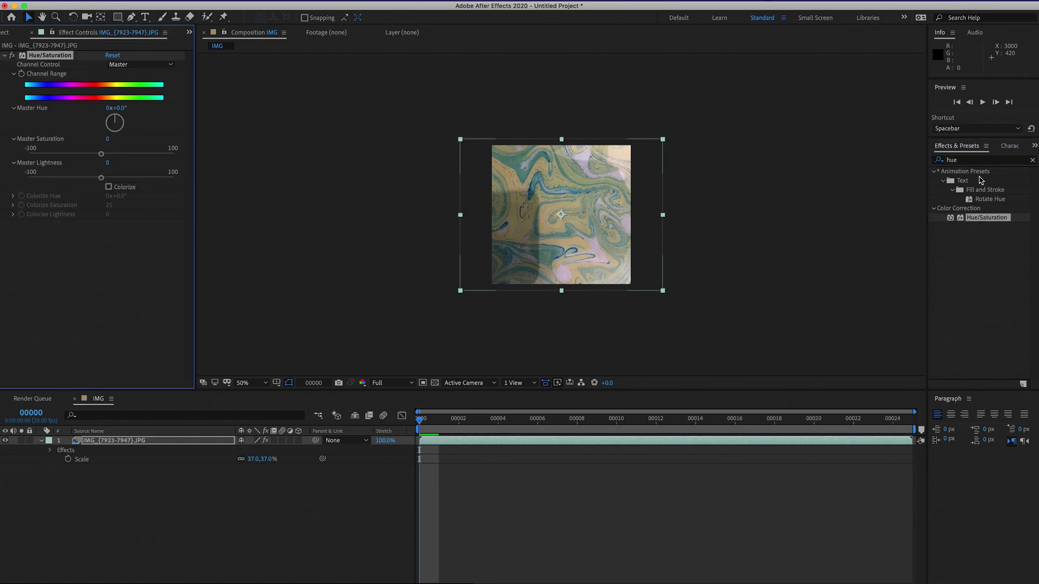
left_click(977, 161)
type("level")
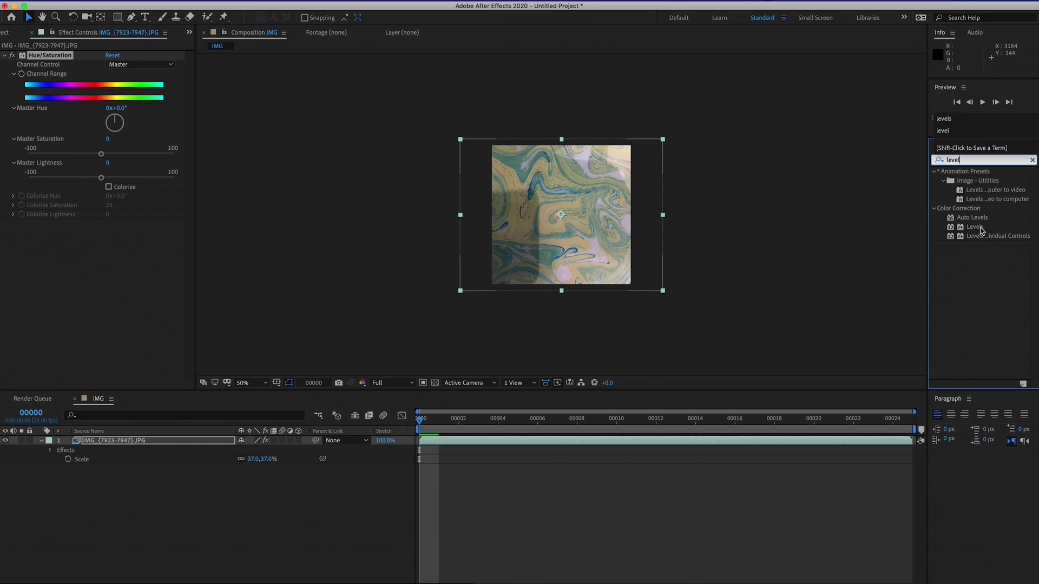
double_click(976, 227)
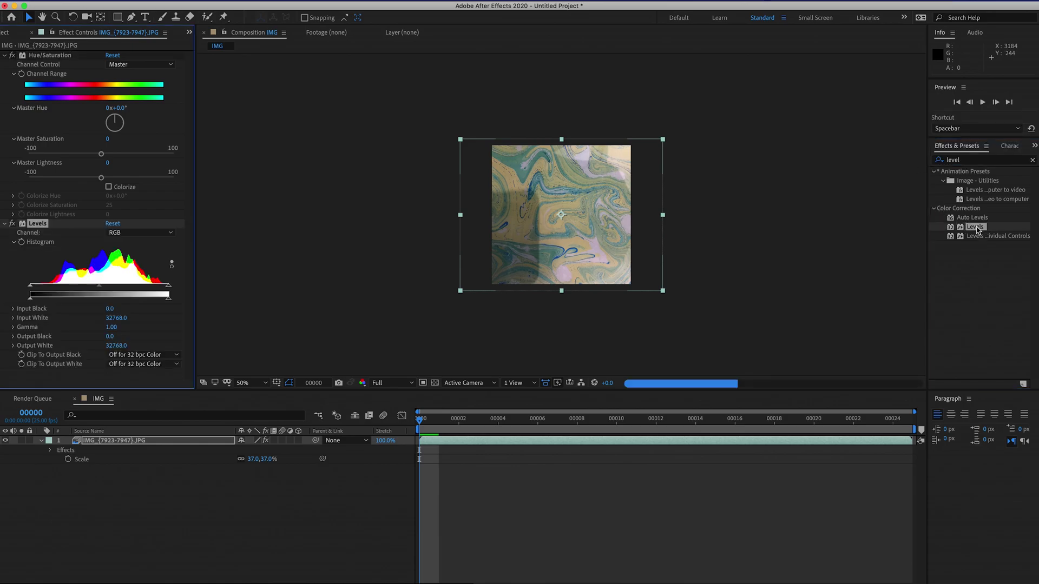
left_click(130, 441)
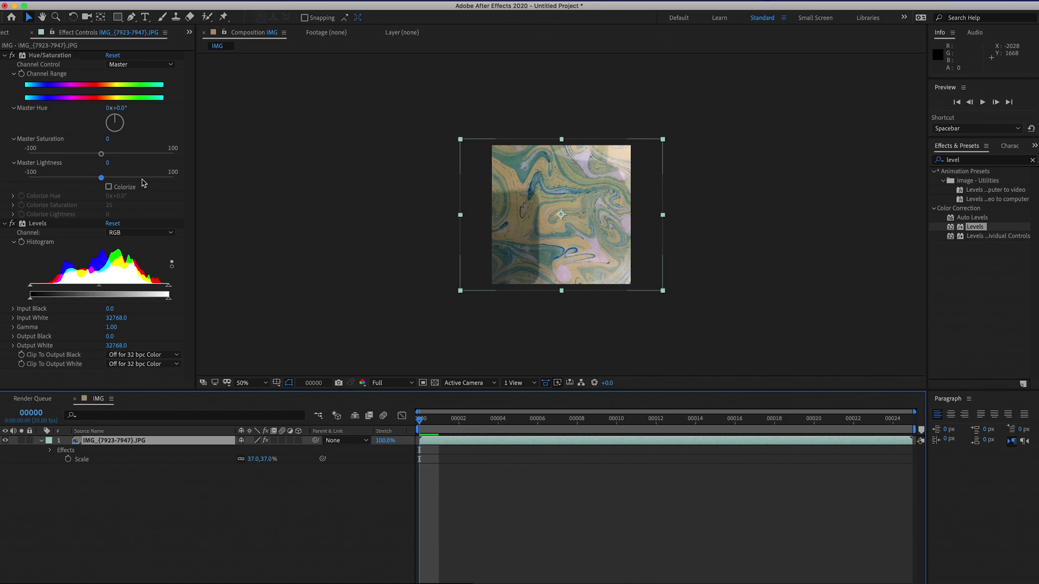
Set Master Saturation to -100 and Levels input black 13878.2, input white 18632.8
left_click(46, 55)
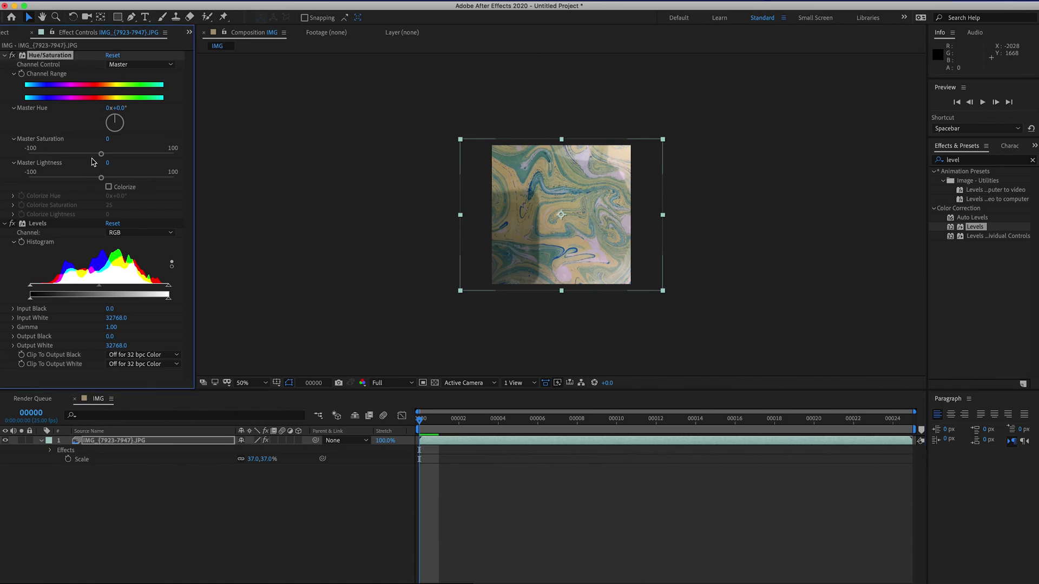
left_click_drag(101, 155, 6, 155)
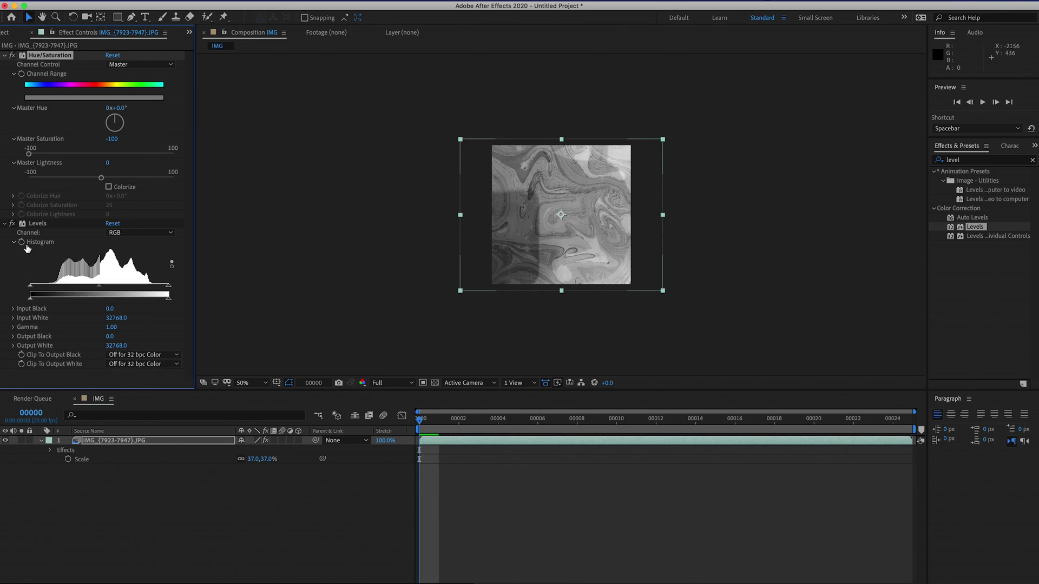
left_click(37, 223)
left_click_drag(31, 290, 89, 289)
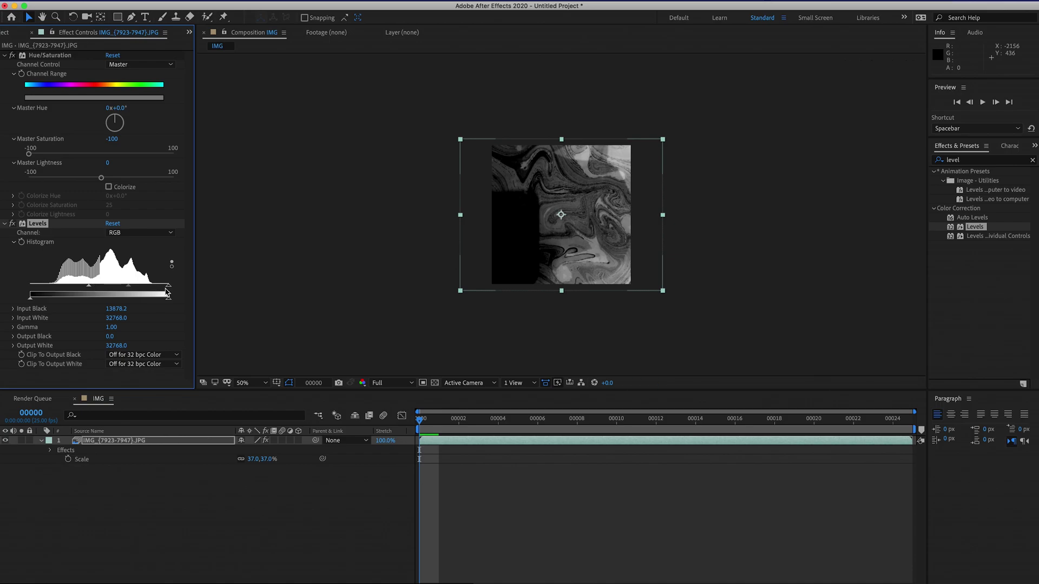
left_click_drag(169, 295, 110, 290)
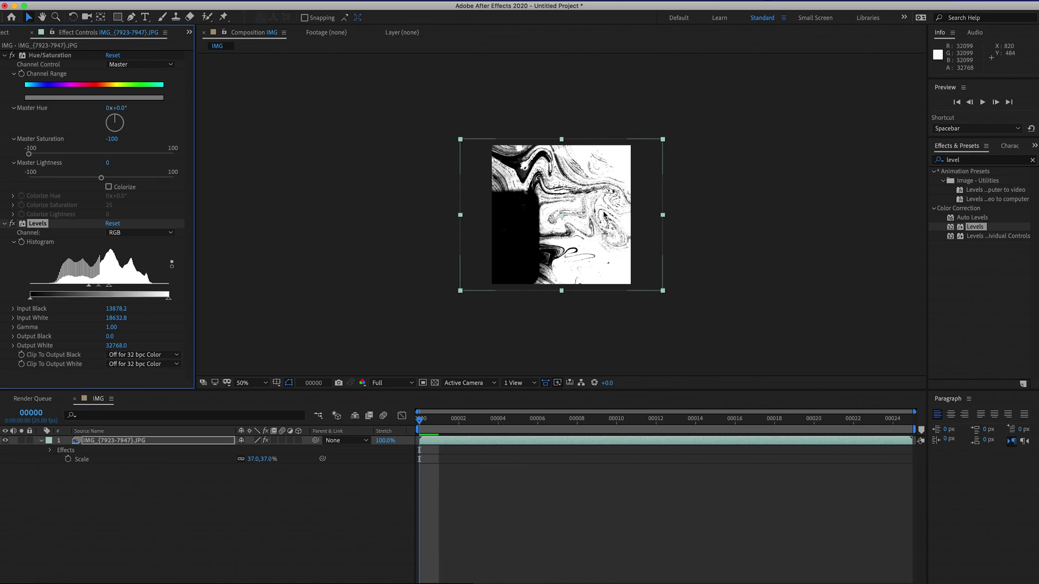
View the comp at 100% and check frames 00008 through 00022, ending on 00015
key("slash")
left_click(499, 529)
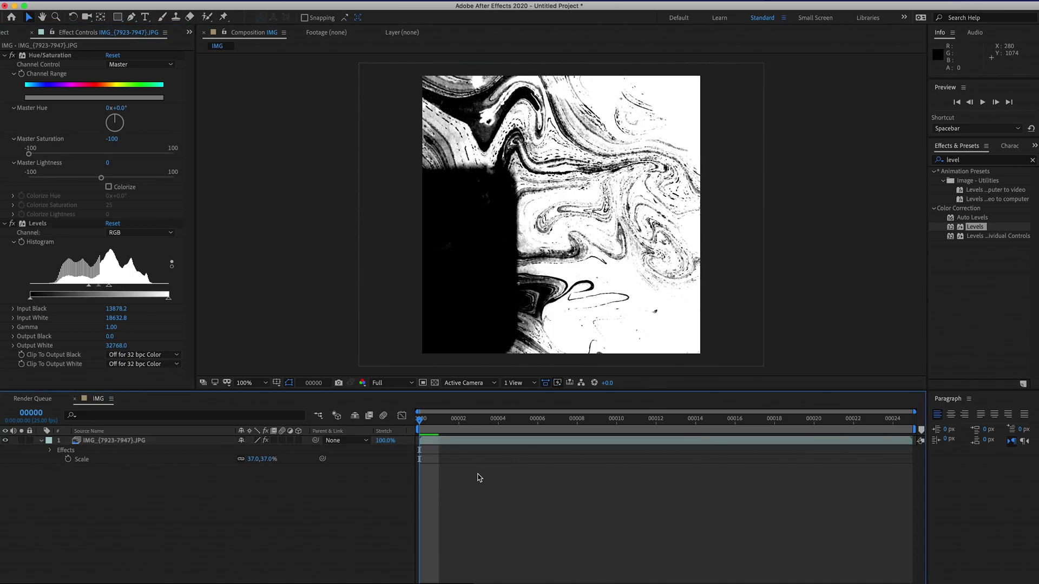
left_click(577, 420)
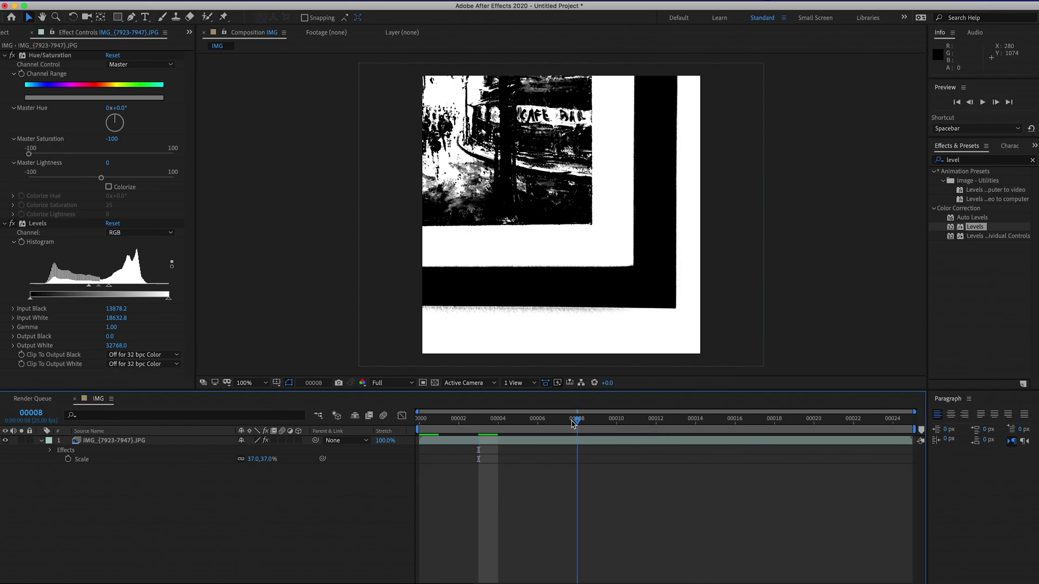
left_click(636, 419)
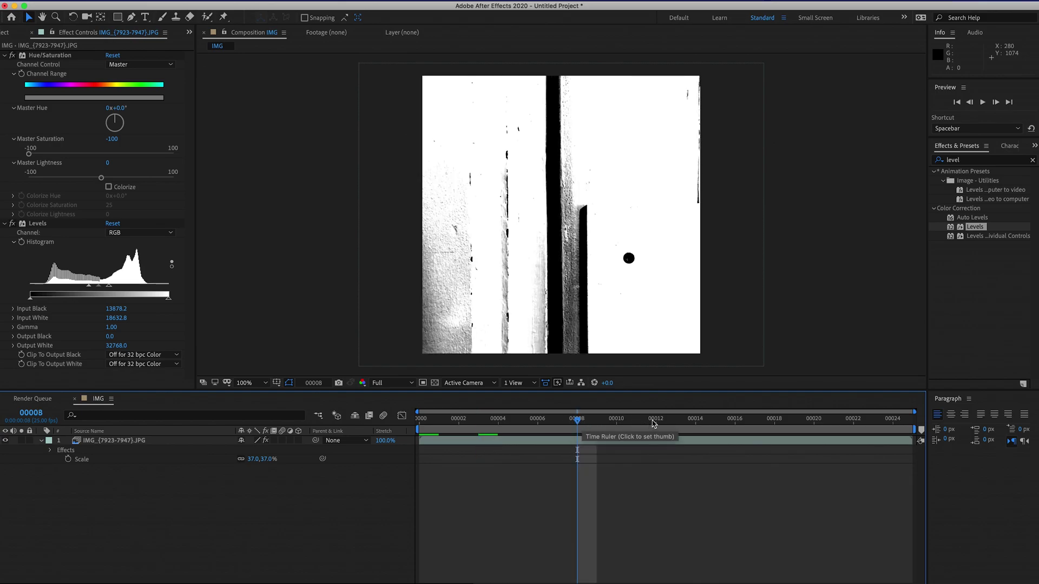
left_click(753, 421)
left_click(855, 421)
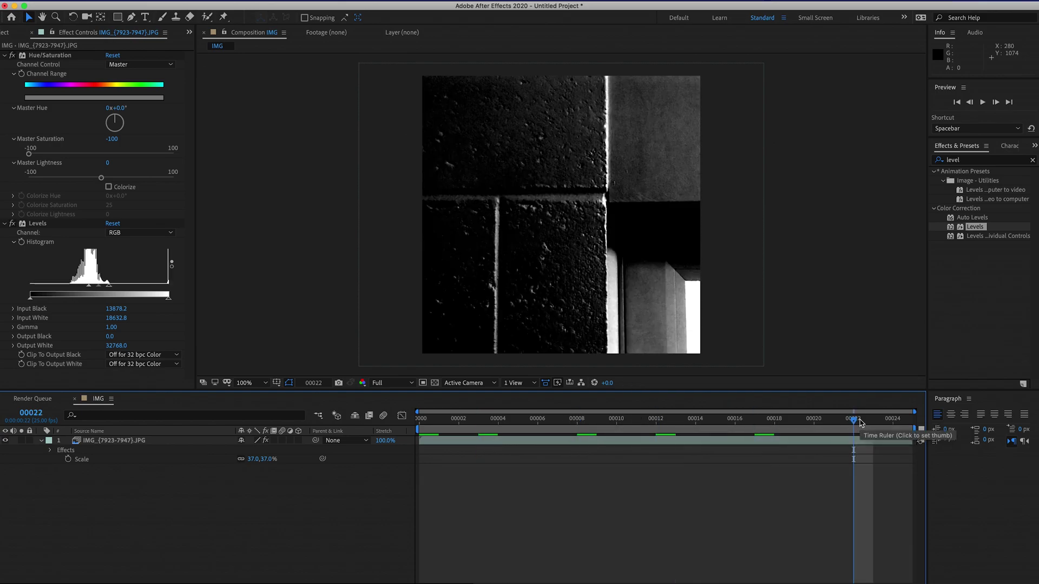
left_click(717, 422)
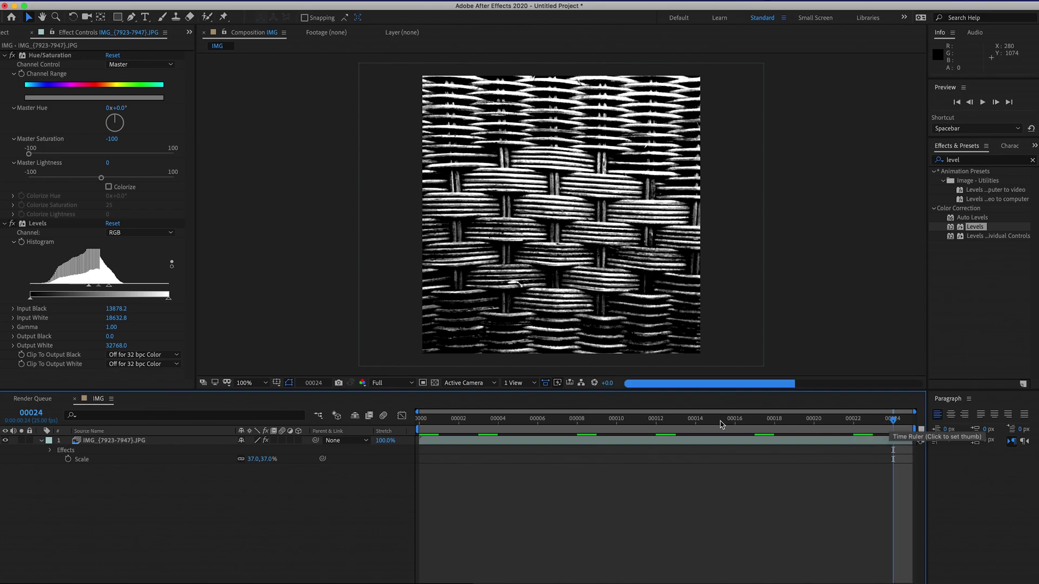
left_click(611, 441)
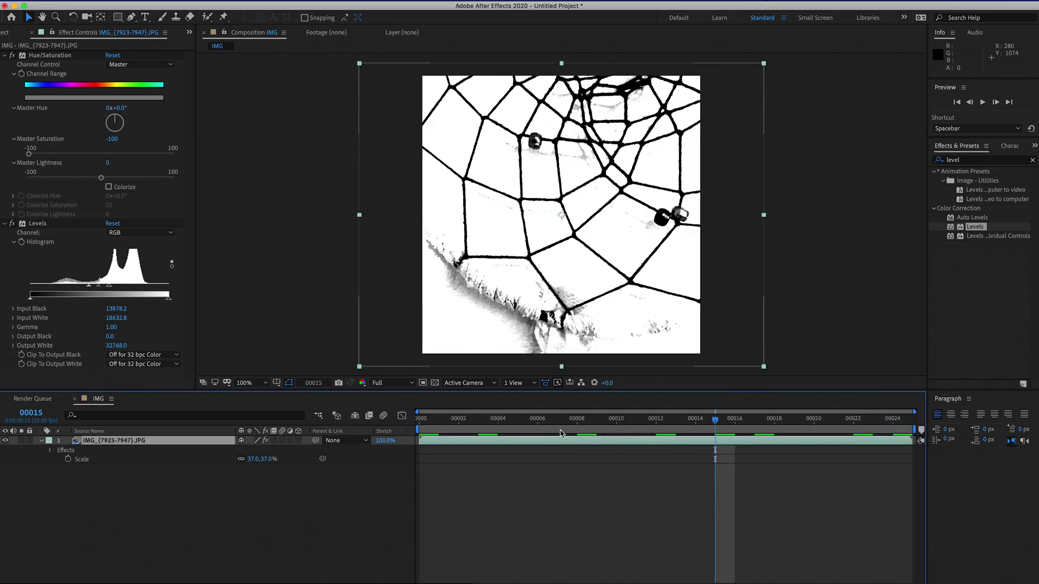
left_click(173, 481)
left_click(135, 441)
Add the IMG composition to the Render Queue from the Composition menu
left_click(10, 33)
left_click(83, 186)
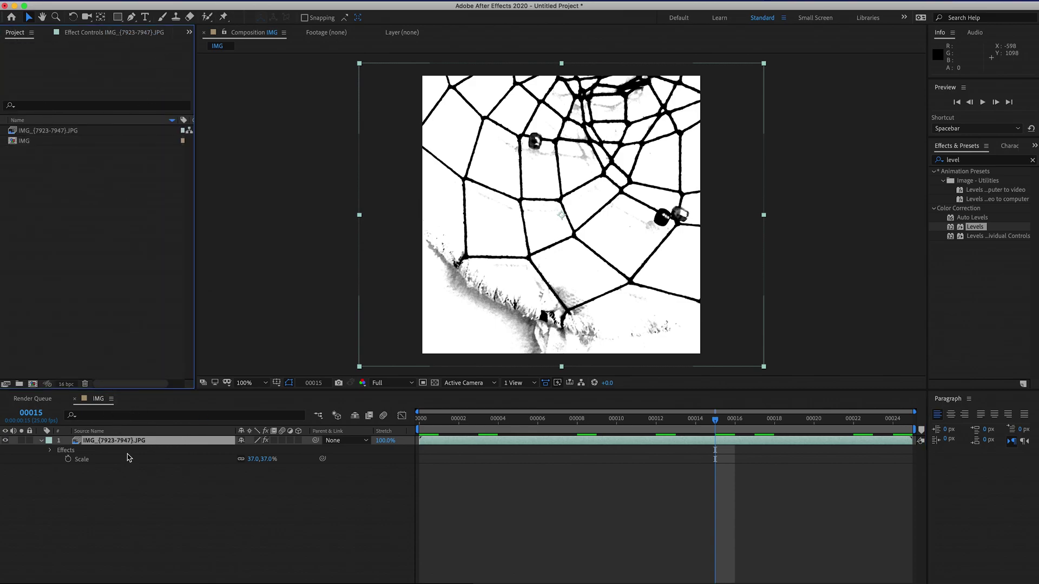
left_click(154, 1)
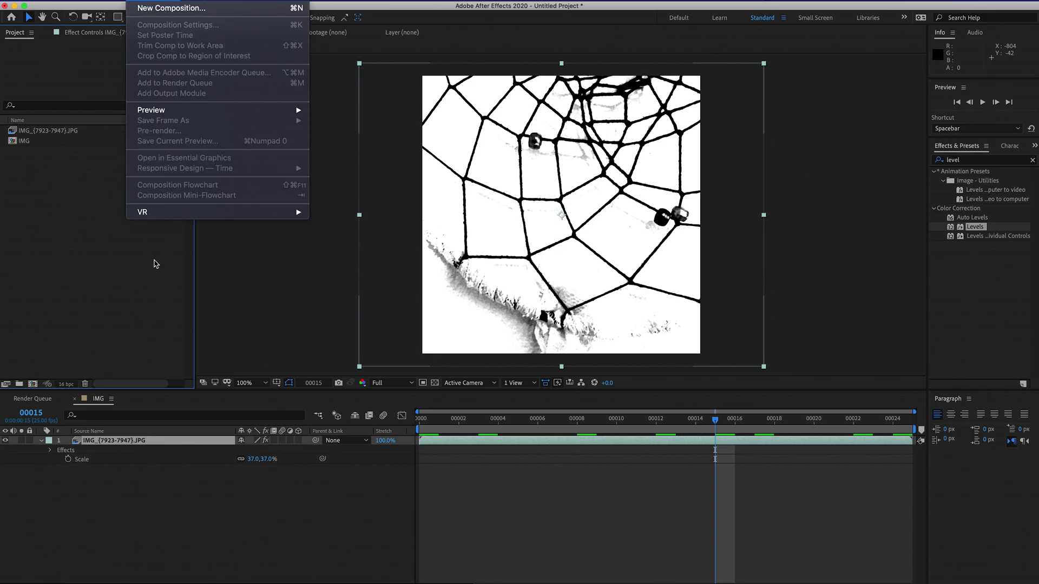
left_click(183, 479)
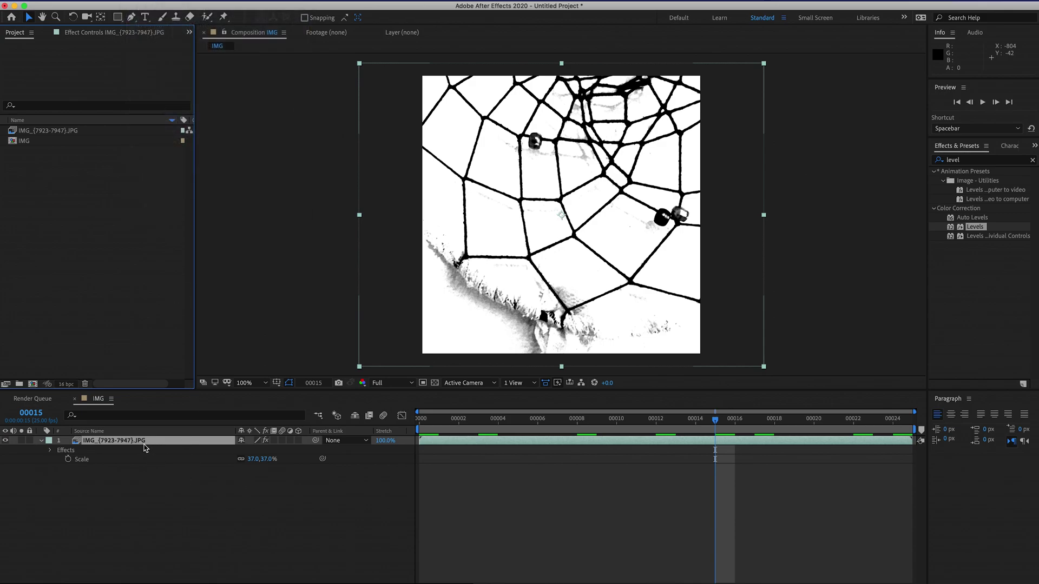
left_click(154, 2)
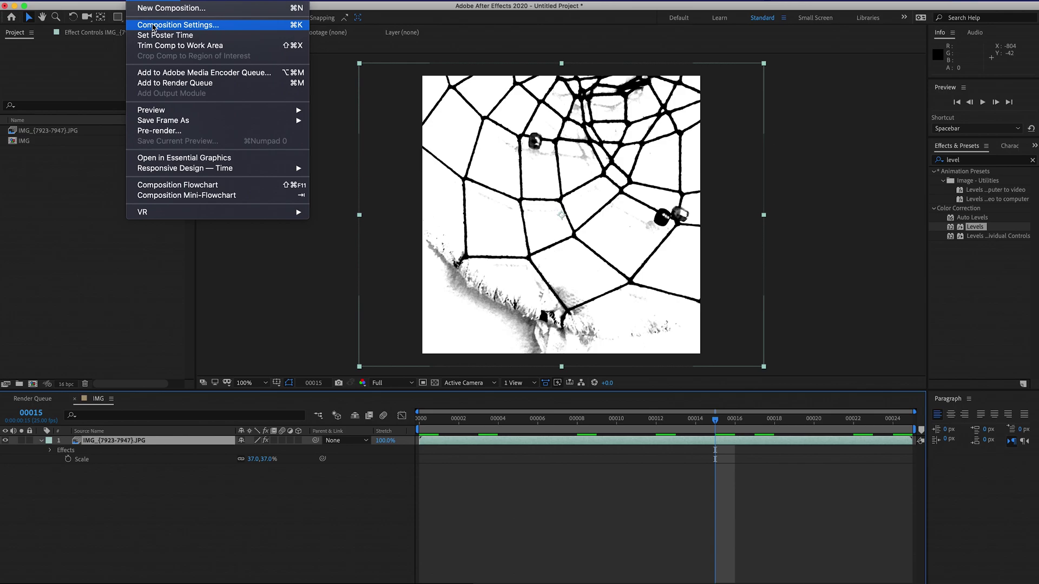
left_click(165, 83)
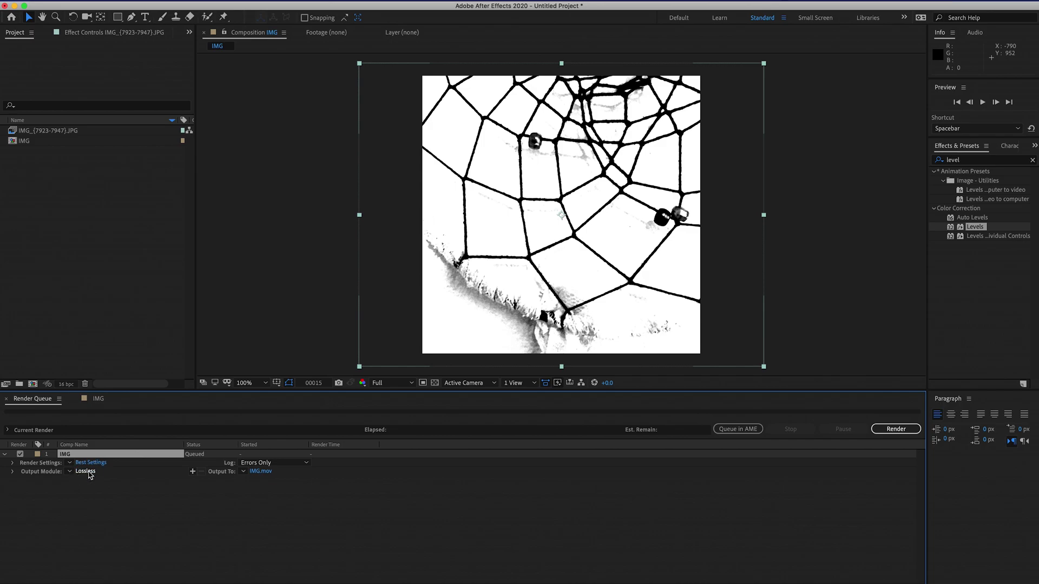
Set the output module format to JPEG Sequence with image quality 7
left_click(85, 471)
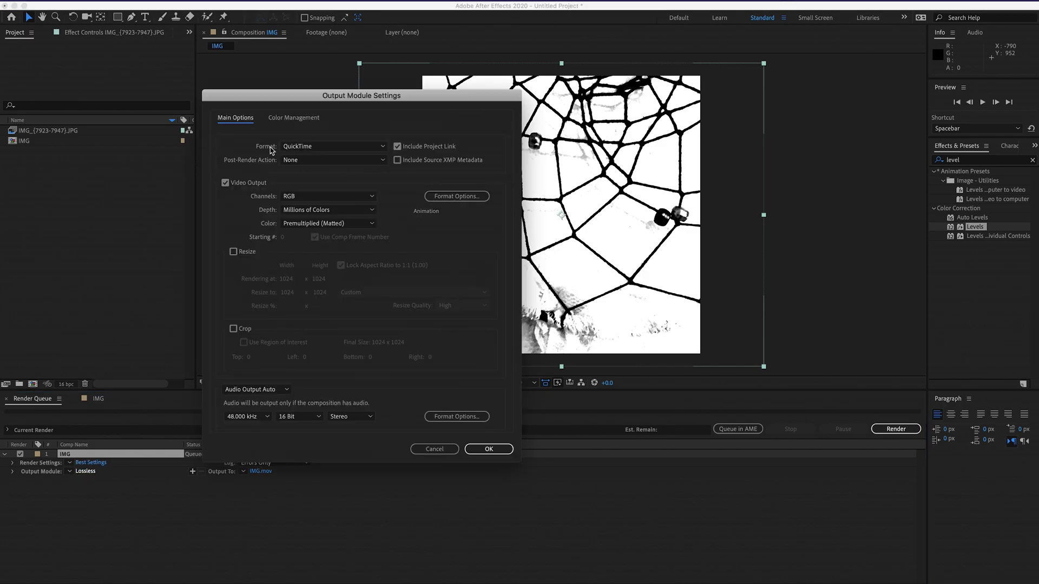
left_click(303, 147)
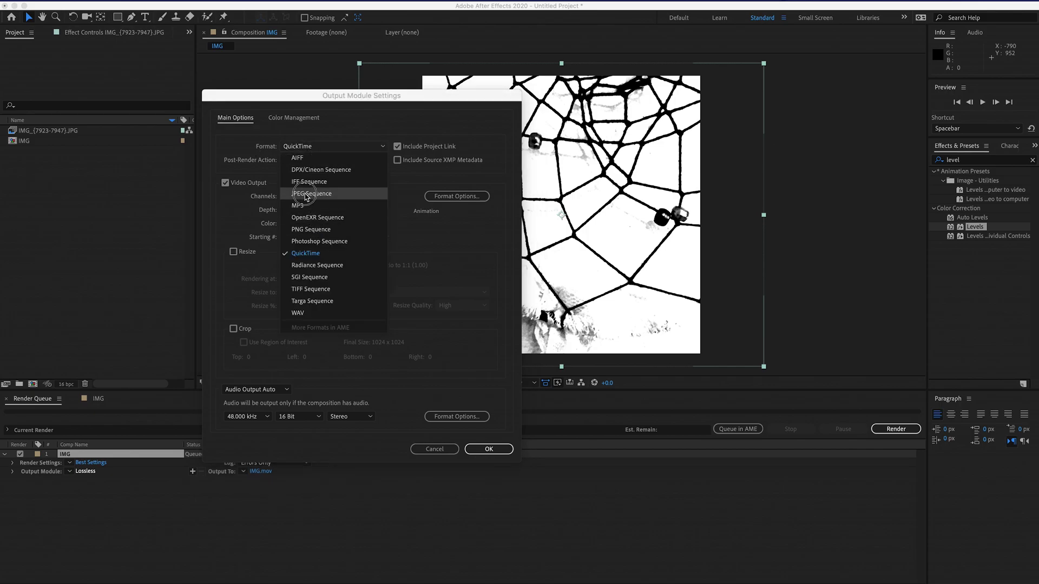
left_click(310, 194)
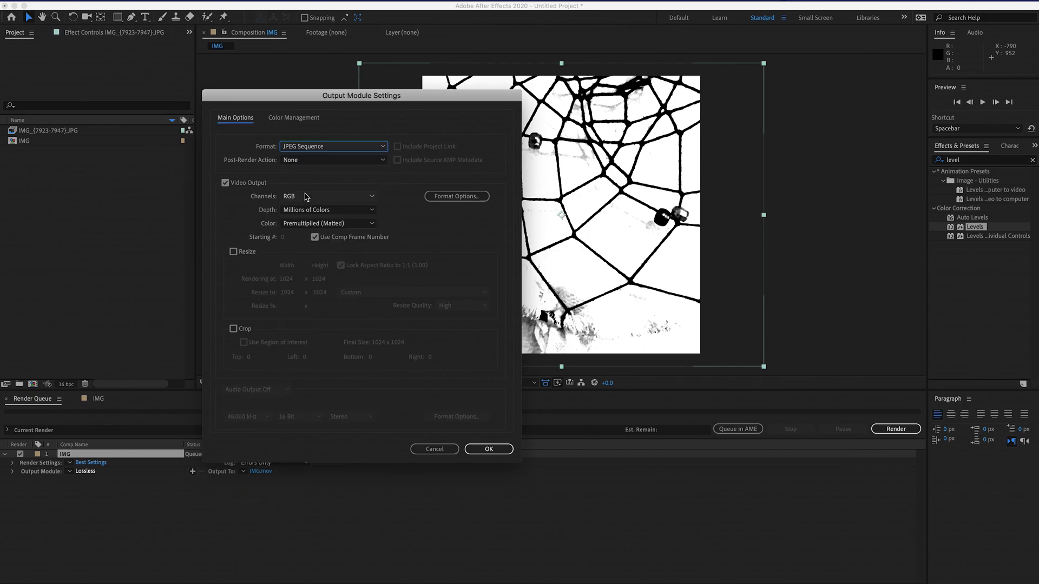
left_click(441, 198)
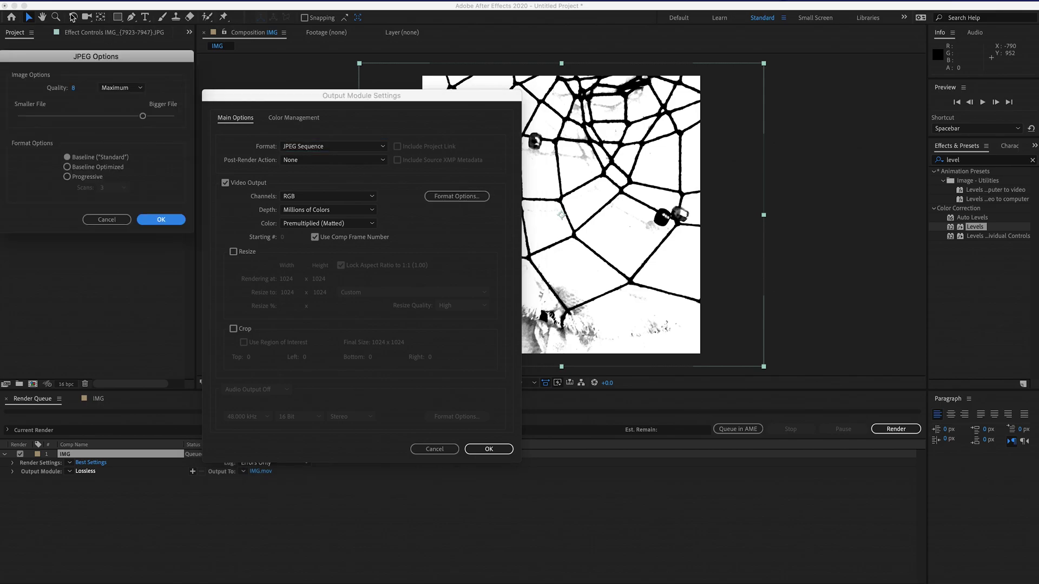
left_click_drag(77, 57, 144, 100)
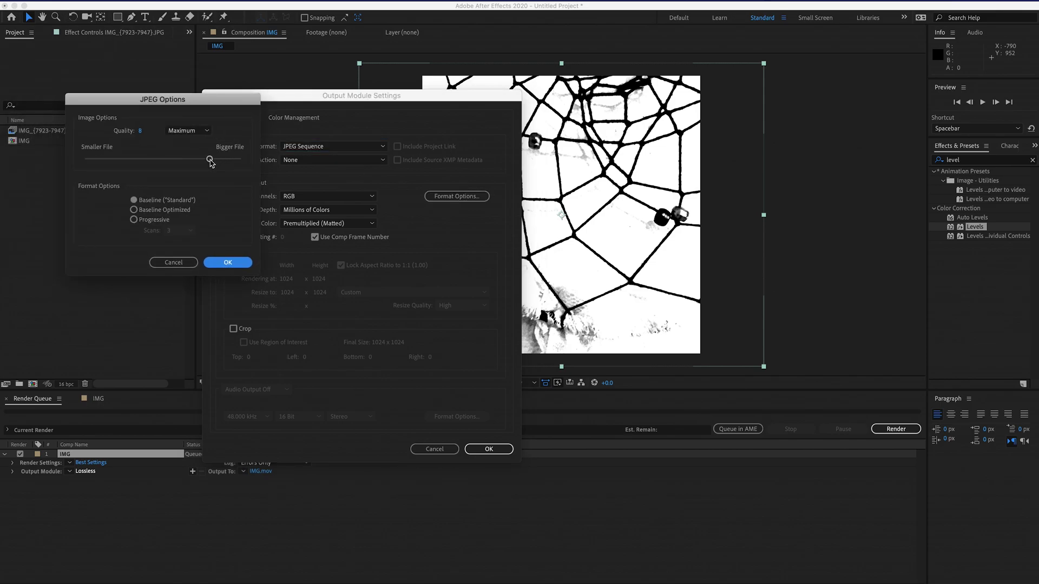
left_click_drag(211, 163, 209, 163)
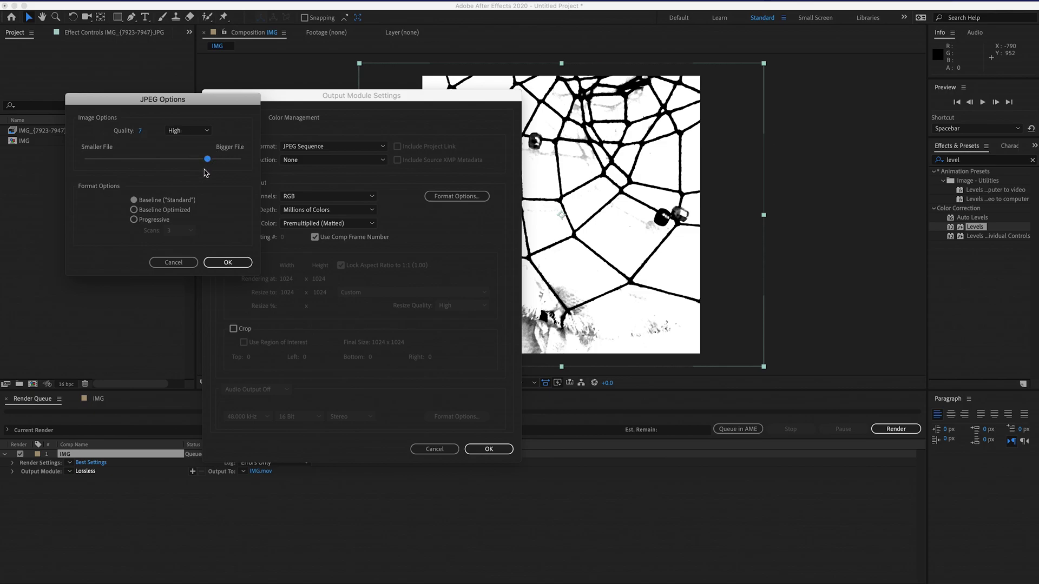
left_click(235, 262)
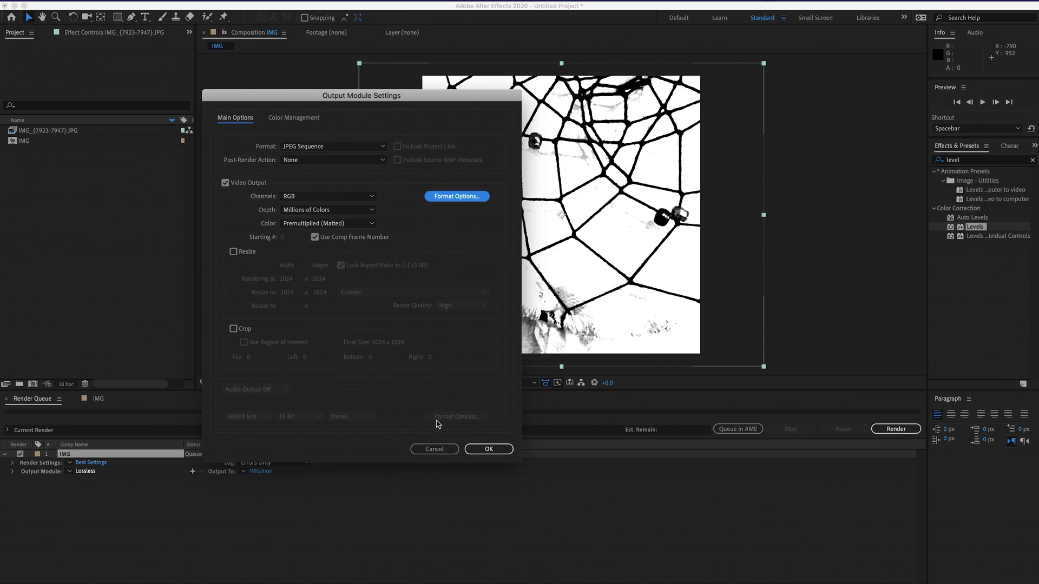
Leave Resize off to keep the full 1024 size and confirm the output settings
left_click(250, 255)
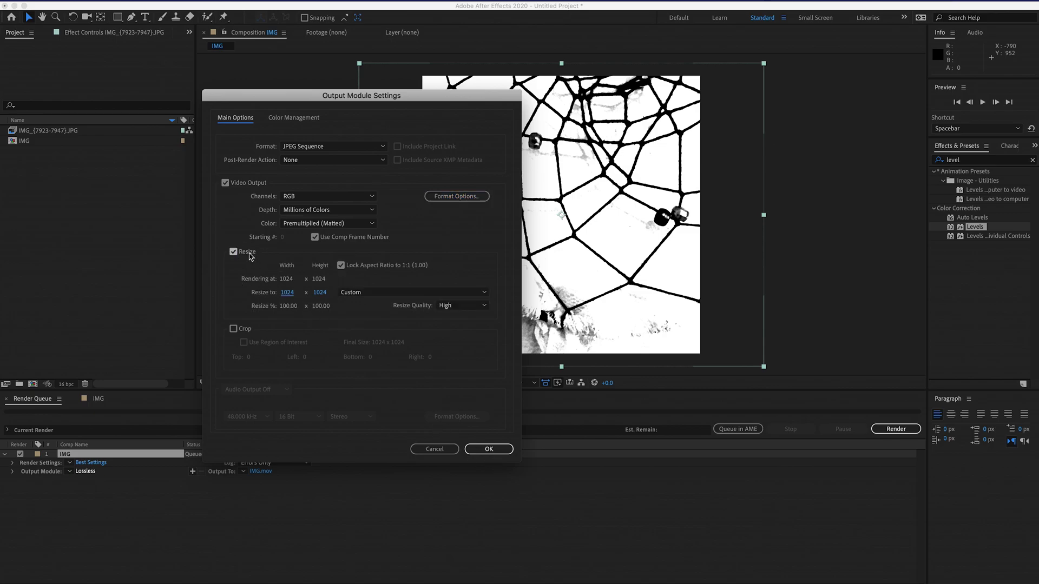
left_click(289, 292)
left_click(233, 252)
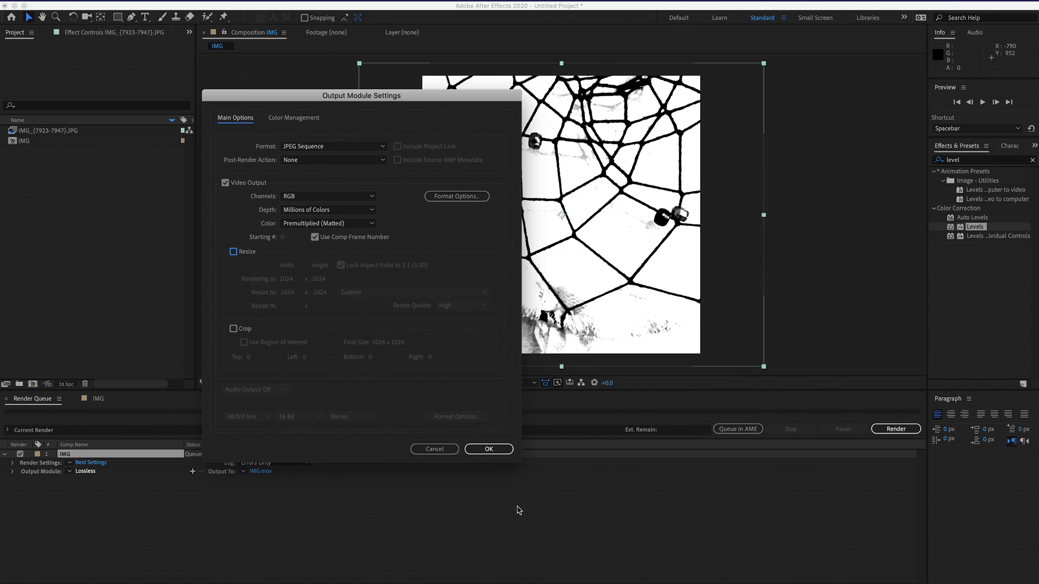
left_click(489, 450)
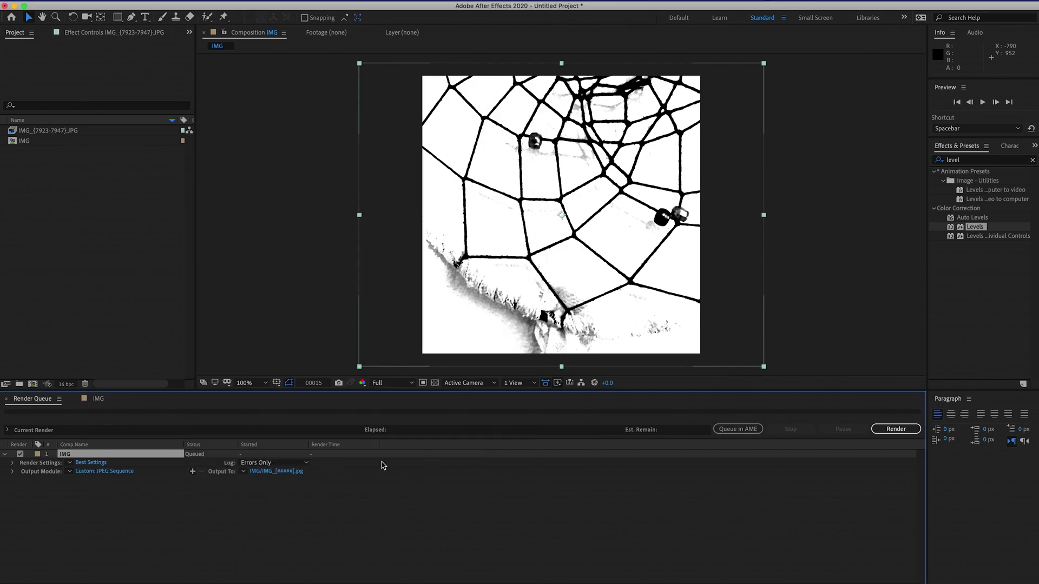
Output to Distort_[#####].jpg in a Distort subfolder and render the frames
left_click(268, 472)
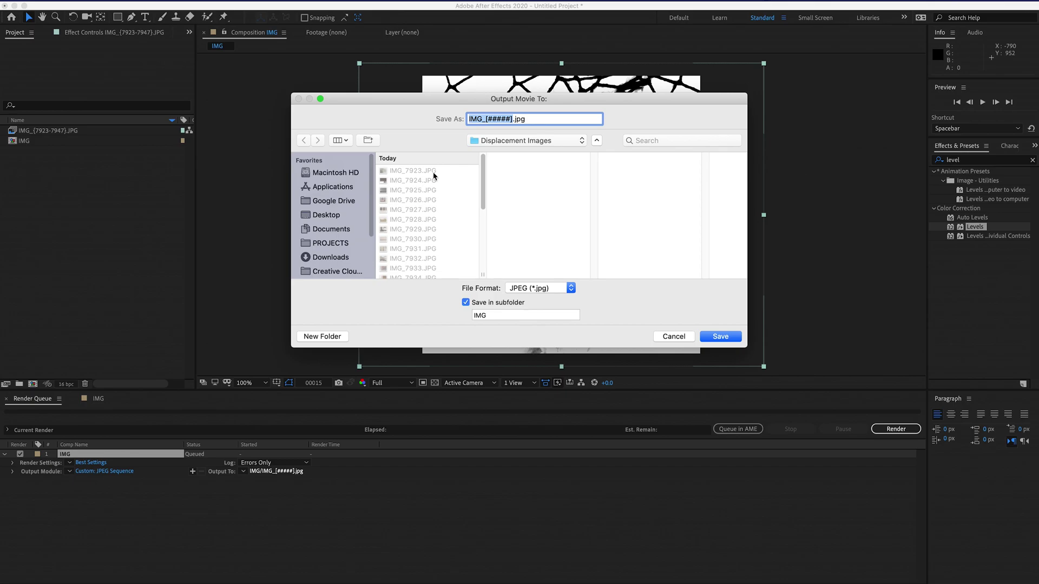
left_click_drag(482, 120, 455, 120)
type("Distort")
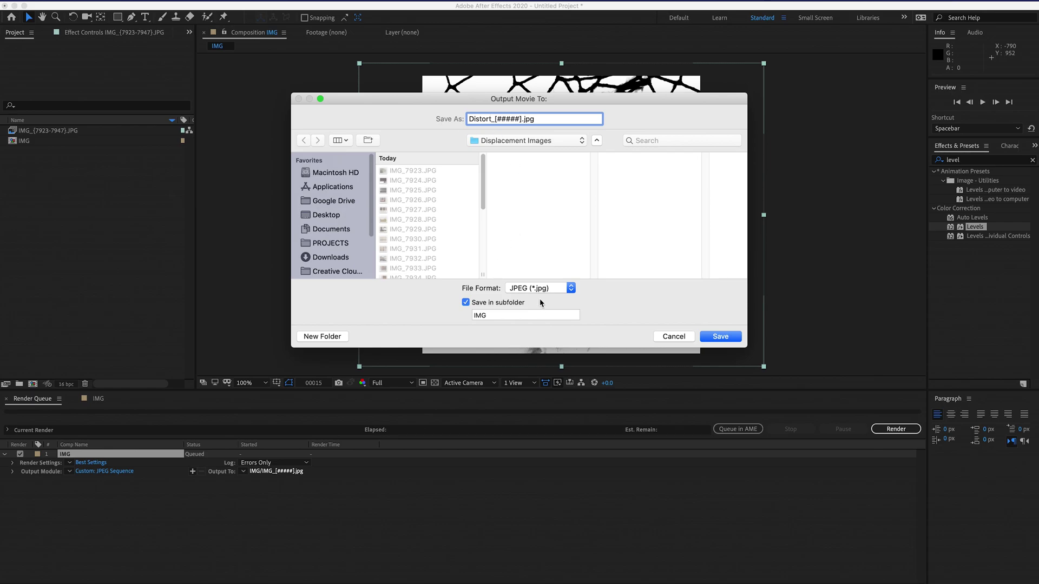
left_click_drag(493, 315, 442, 308)
type("Distort")
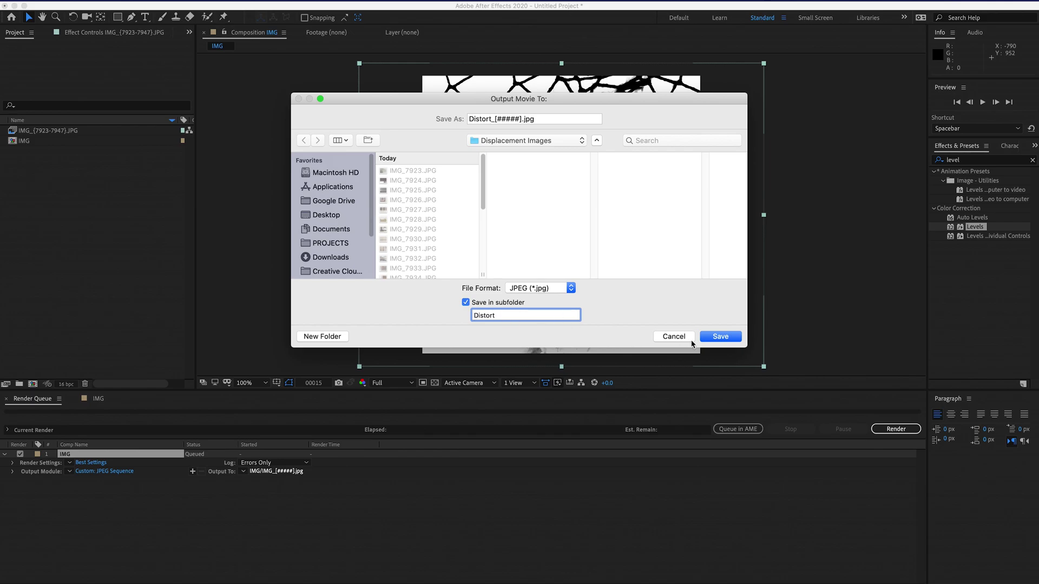
left_click(721, 337)
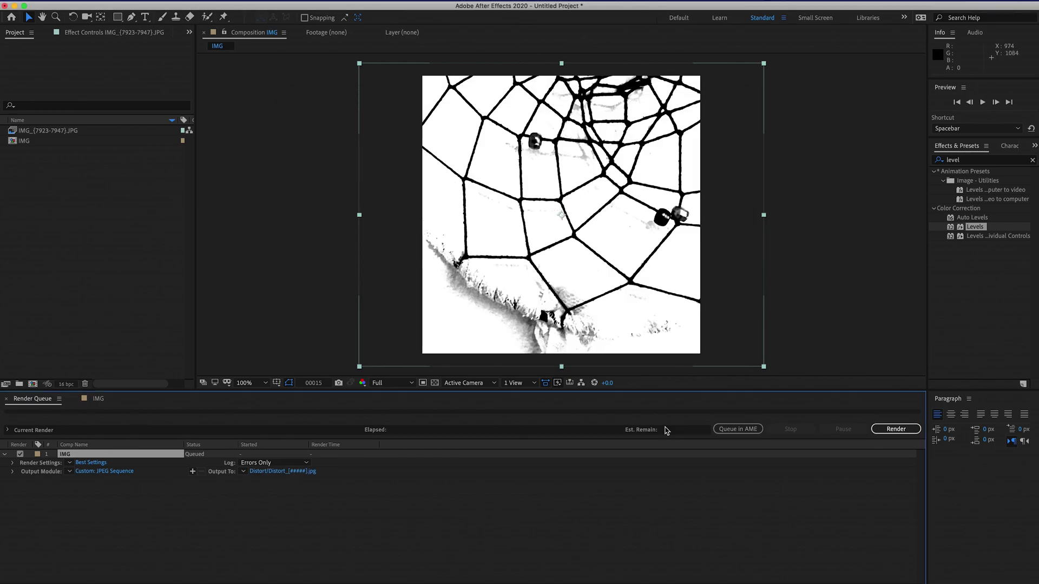
left_click(905, 431)
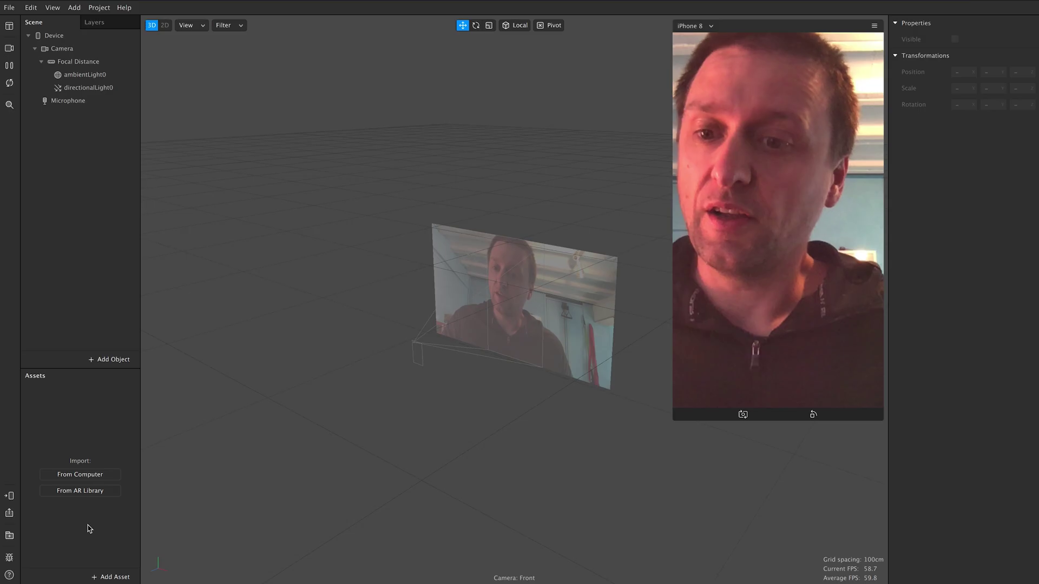
Add an Animation Sequence asset and rename animationSequence0 to Distort
left_click(107, 578)
left_click(138, 510)
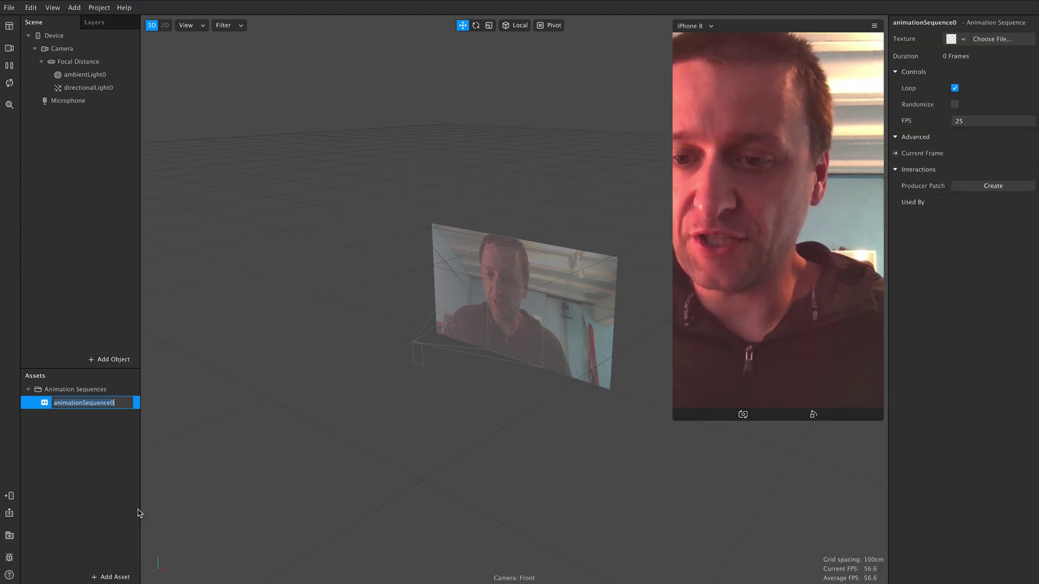
type("Di")
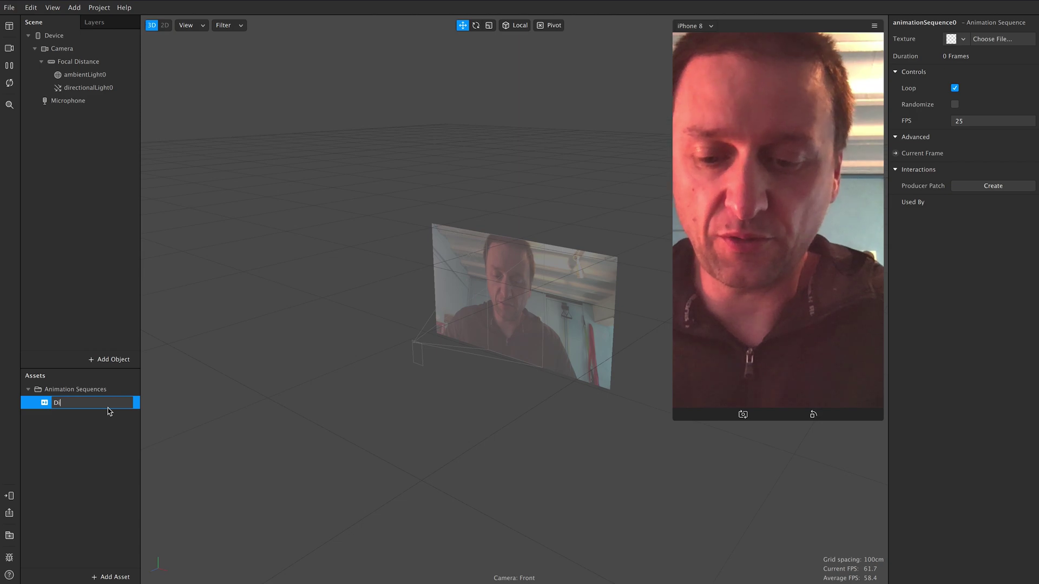
type("stort")
key("Return")
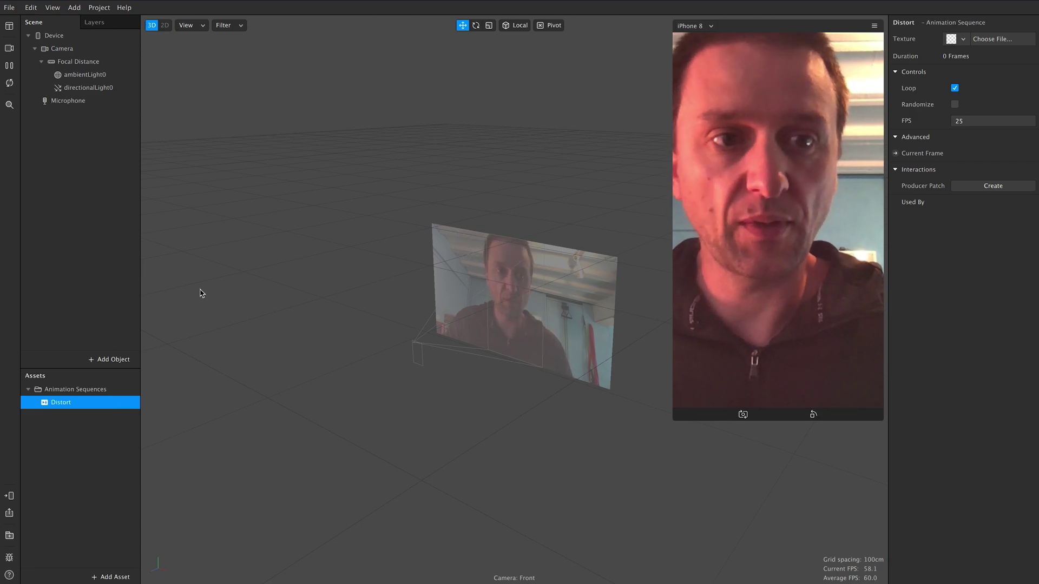
Import all 25 Distort JPG frames as a new image texture sequence with No compression ticked
left_click(963, 39)
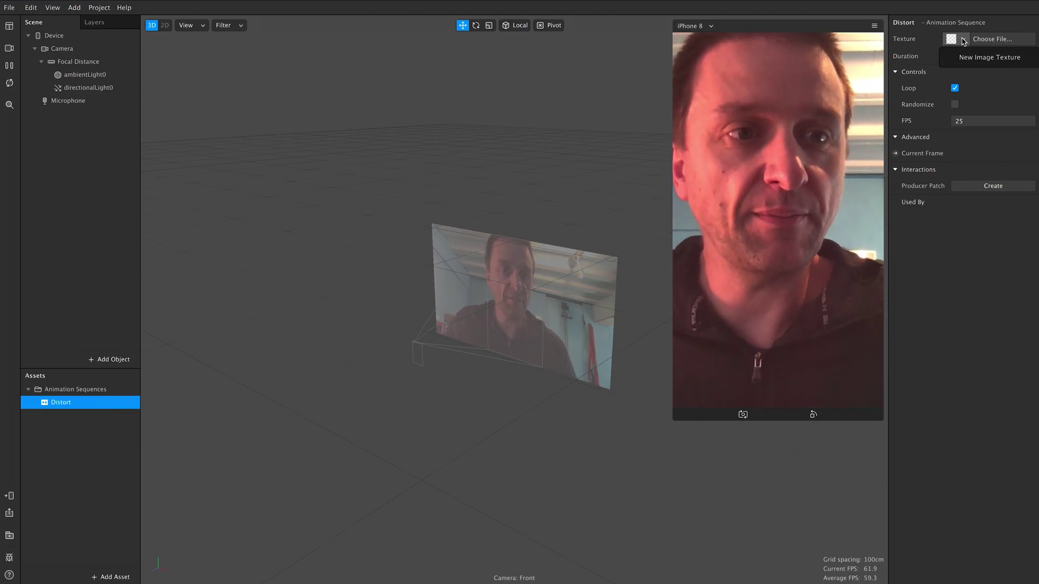
left_click(979, 57)
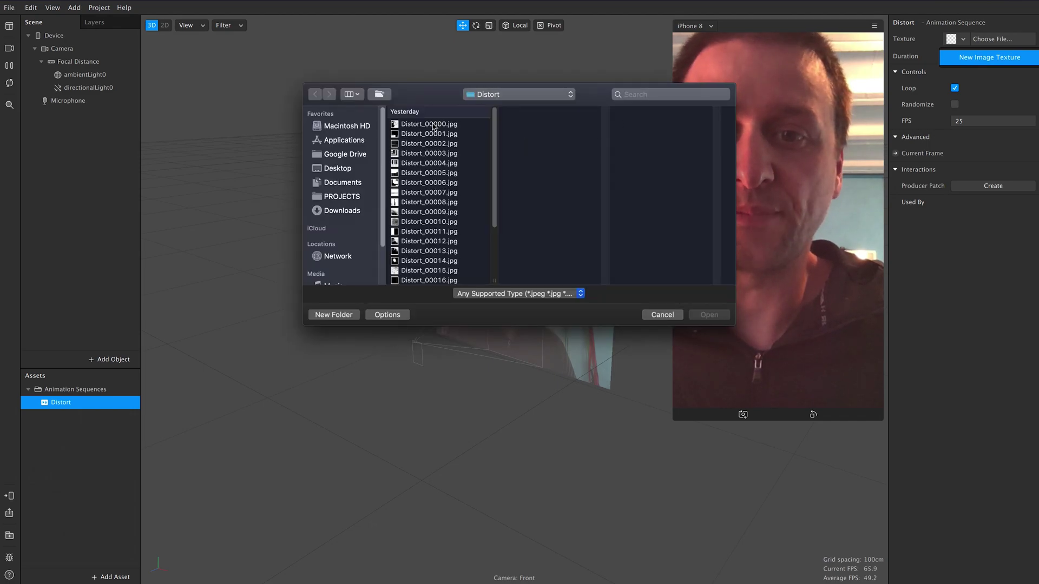
left_click(433, 127)
scroll(449, 260, "down", 3)
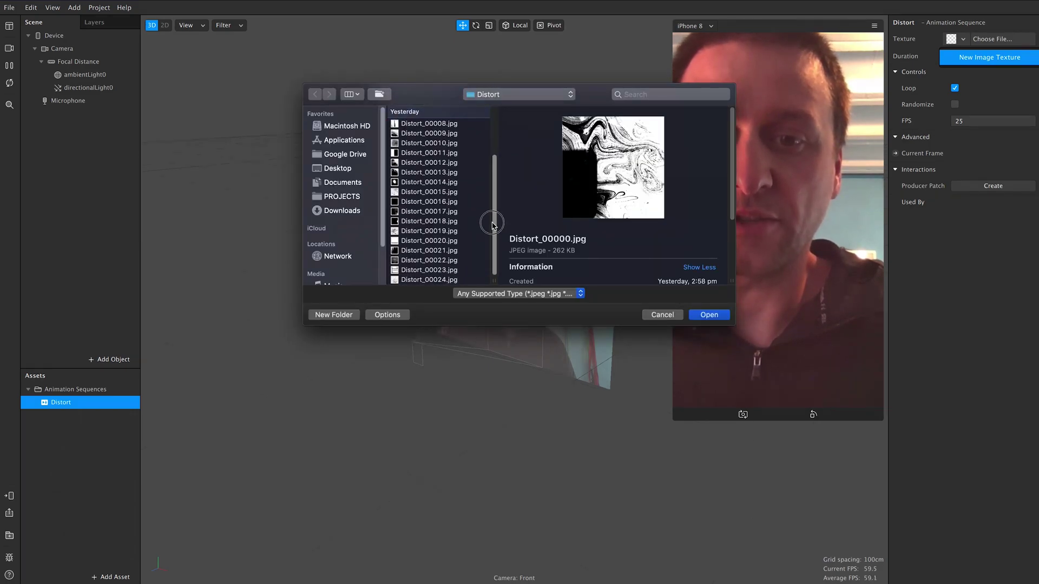
left_click(449, 279, "shift")
left_click(710, 316)
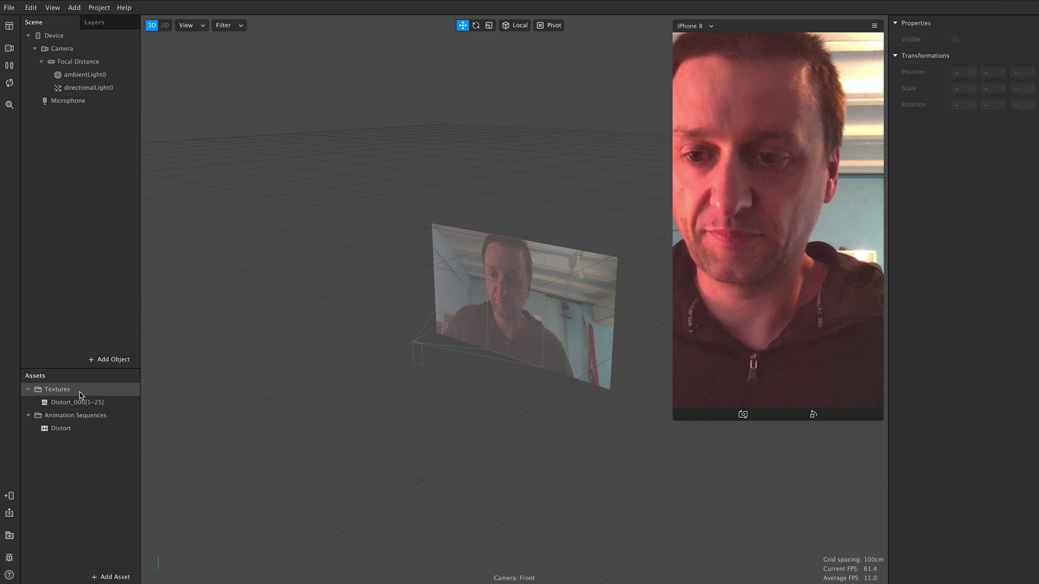
left_click(74, 403)
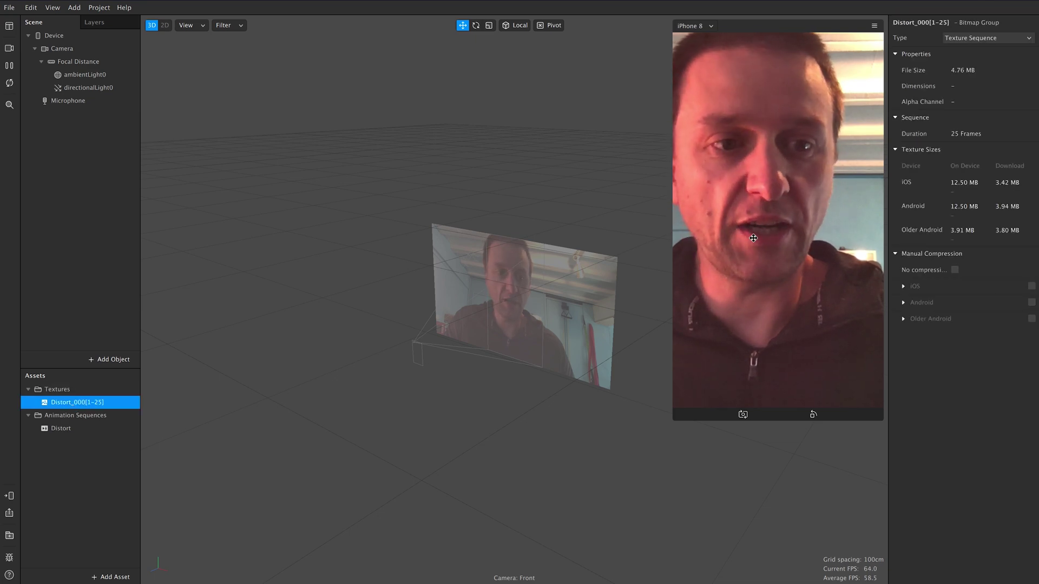
left_click(954, 270)
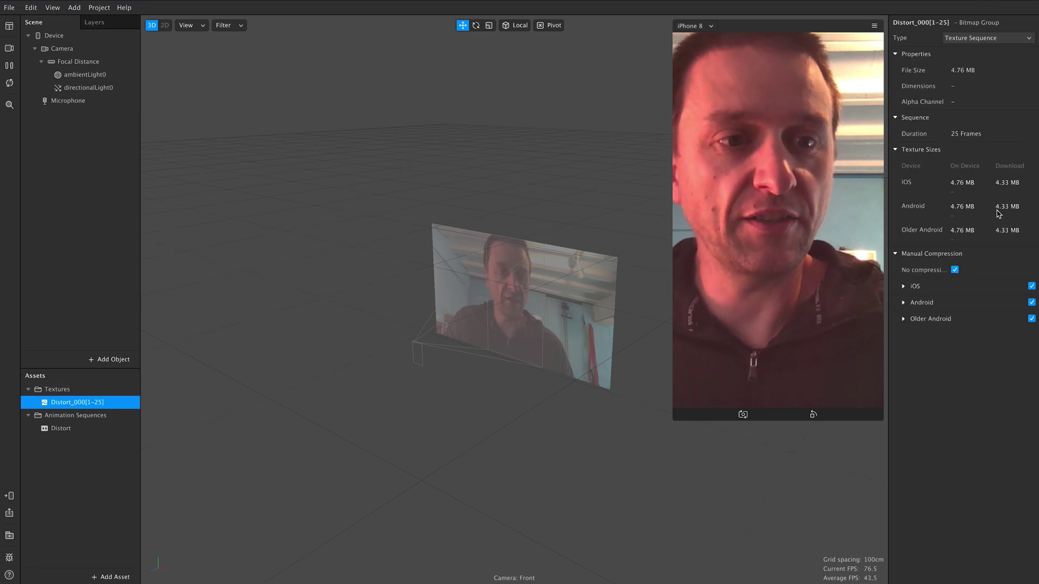
Extract the camera feed as the texture cameraTexture0
left_click(81, 441)
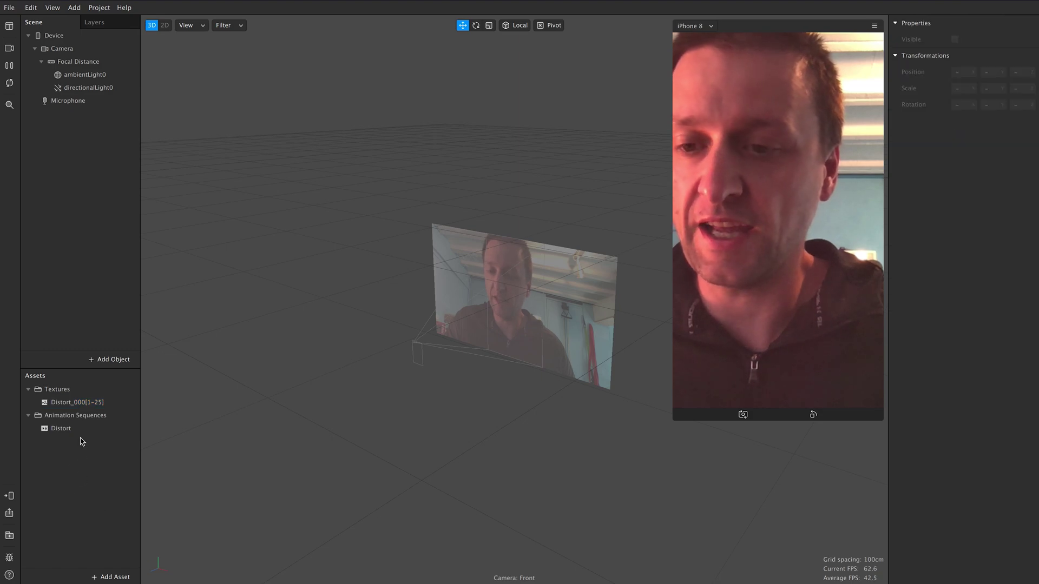
left_click(62, 49)
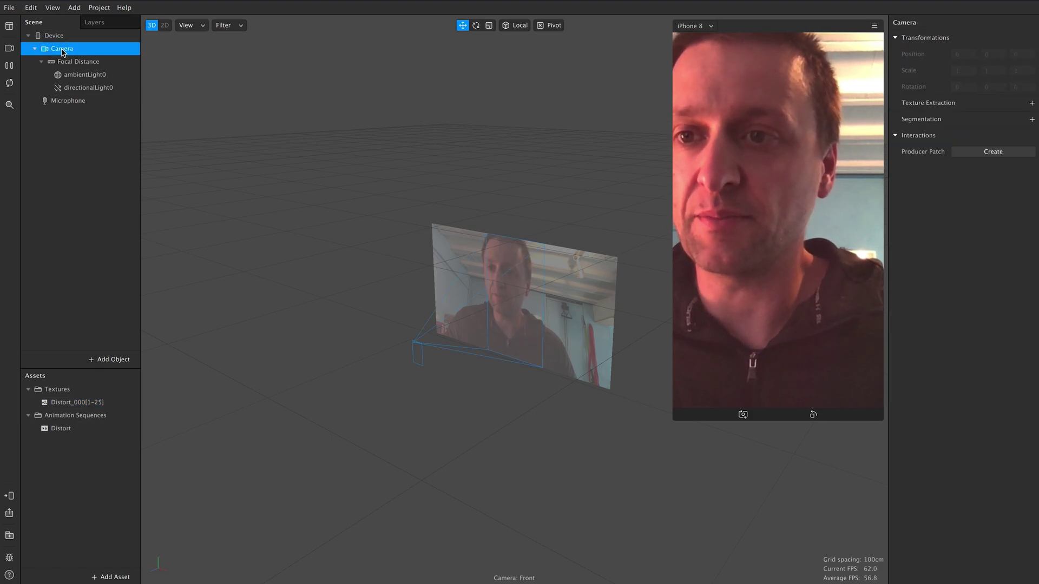
left_click(1032, 103)
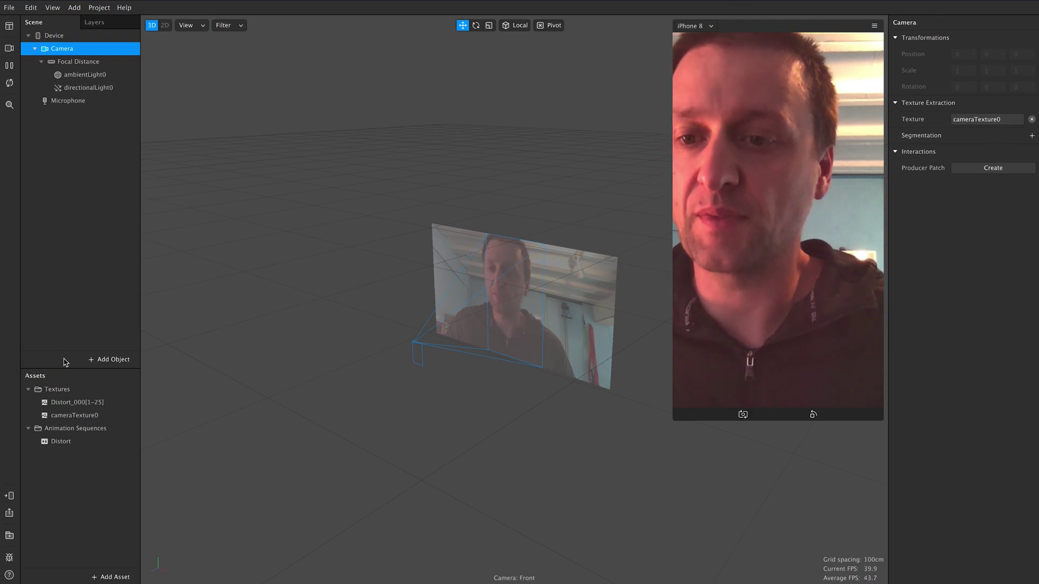
Insert rectangle0 in a new canvas0 and stretch it to fill the full 375 × 667 screen
left_click(109, 359)
scroll(65, 325, "down", 2)
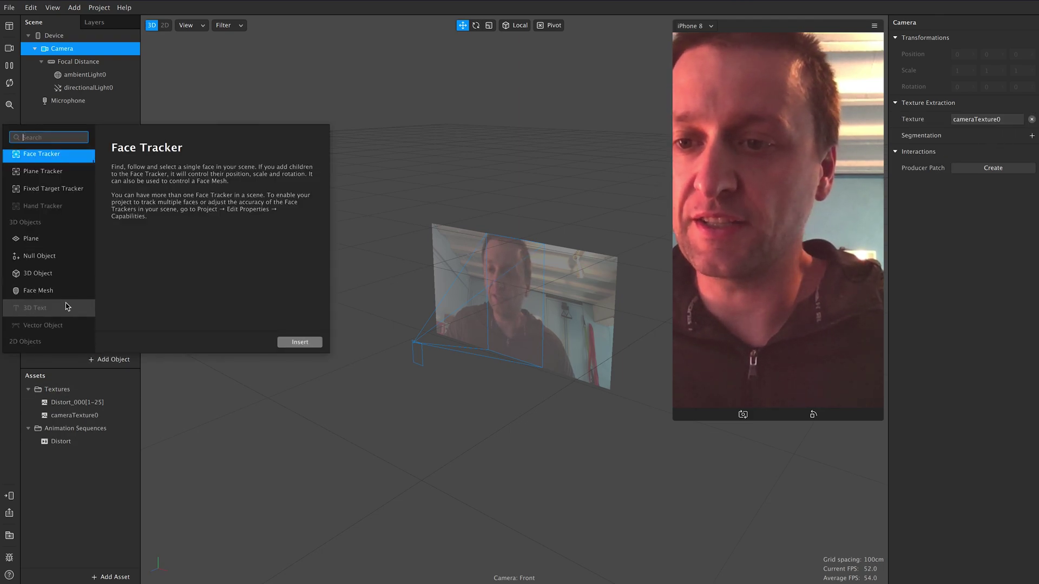
scroll(57, 292, "down", 5)
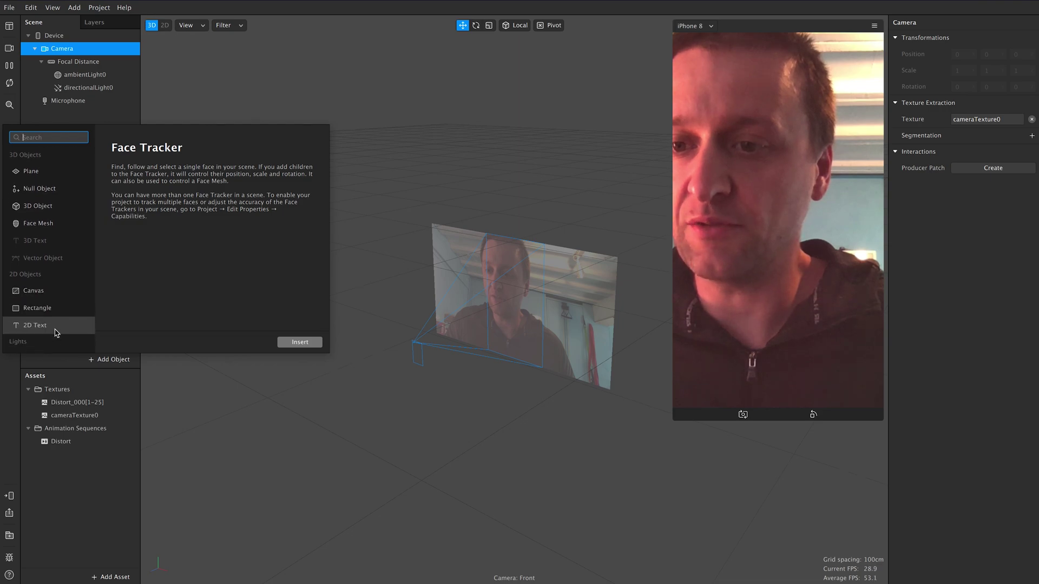
scroll(57, 244, "up", 1)
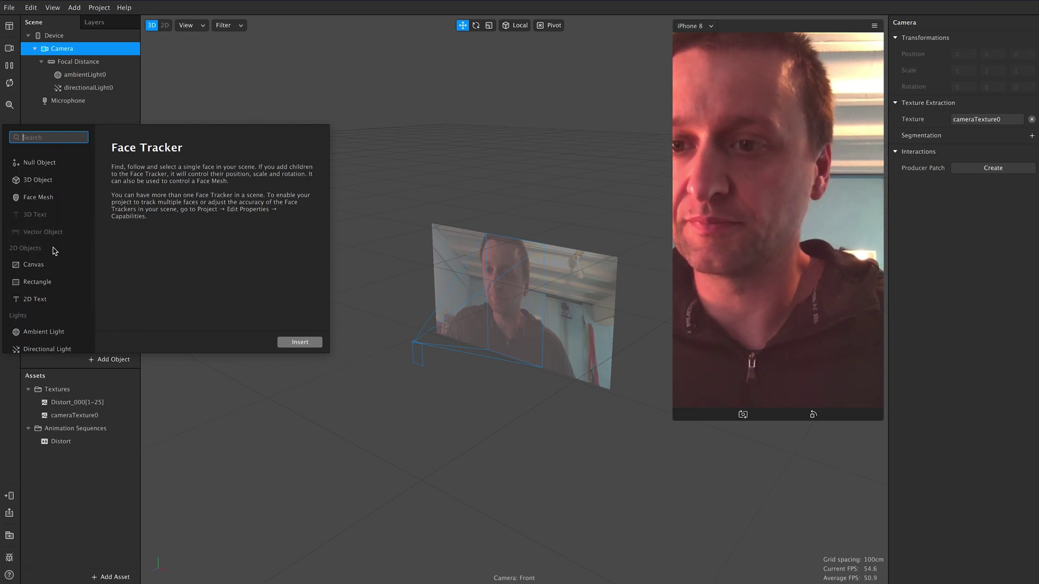
left_click(38, 282)
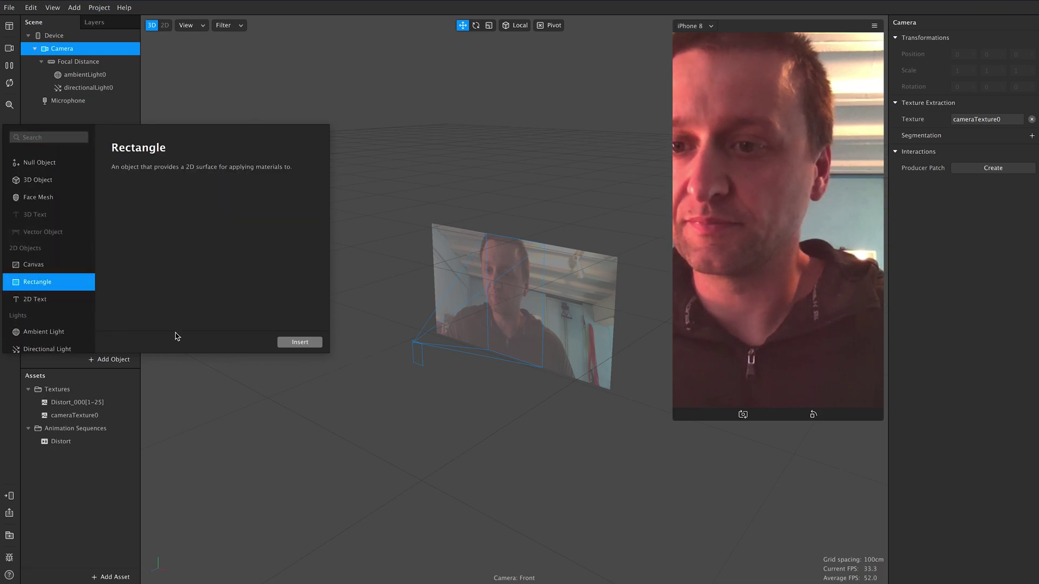
left_click(301, 342)
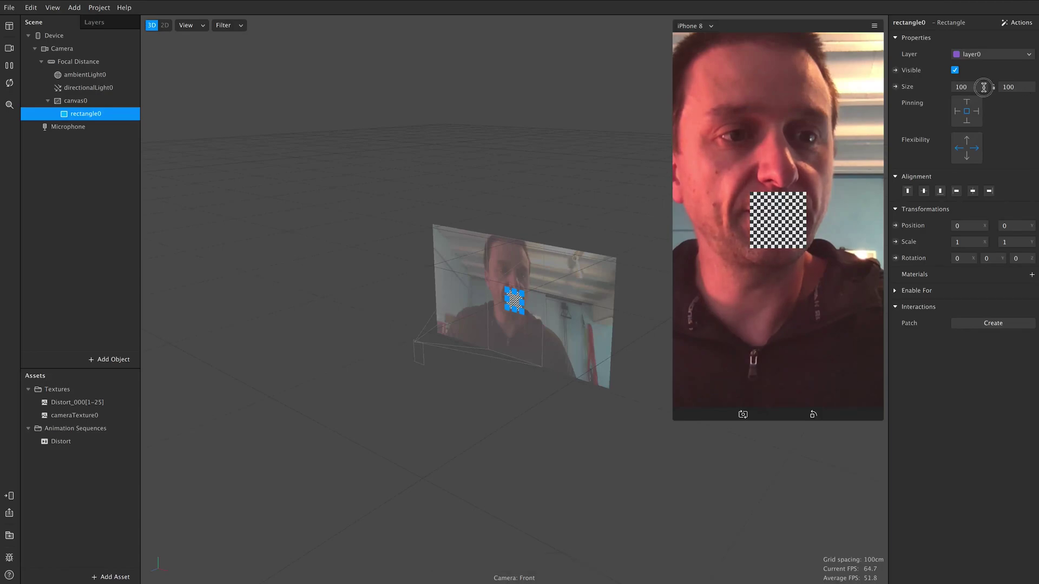
left_click(980, 107)
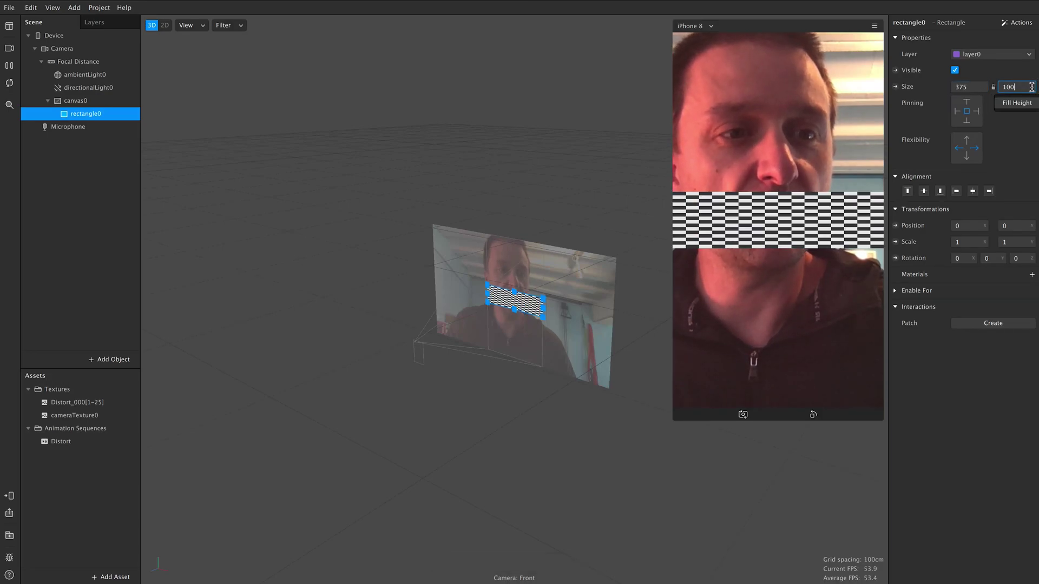
left_click(1027, 104)
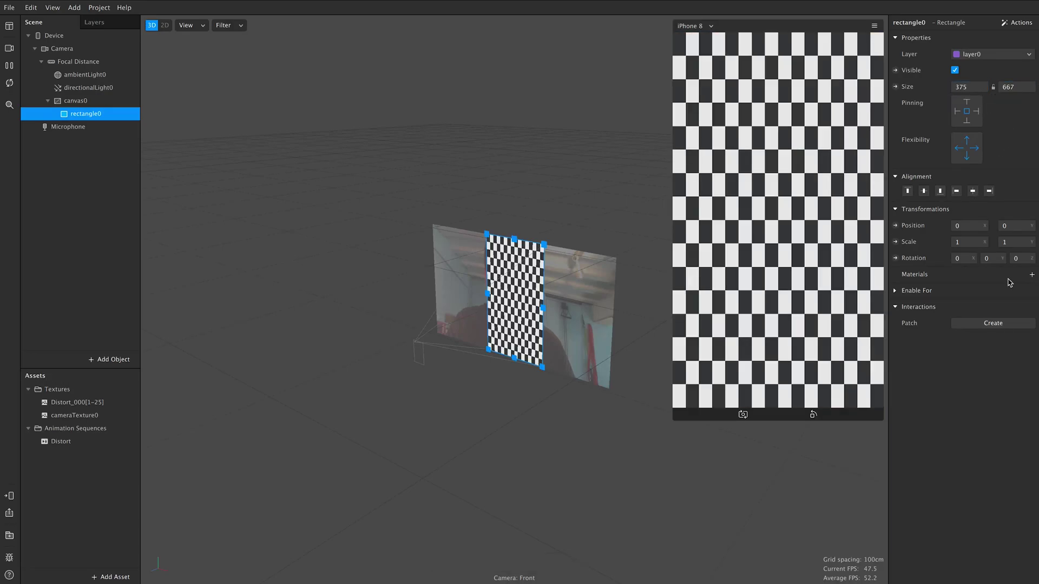
Assign a new material0 to rectangle0 and drop cameraTexture0 into the Patch Editor
left_click(1032, 275)
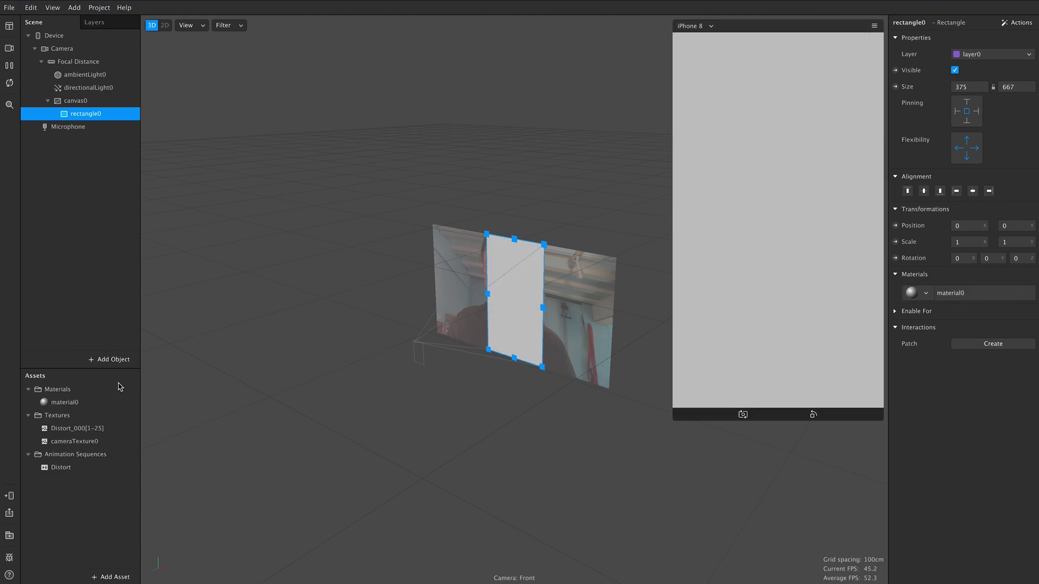
left_click(52, 7)
left_click(75, 26)
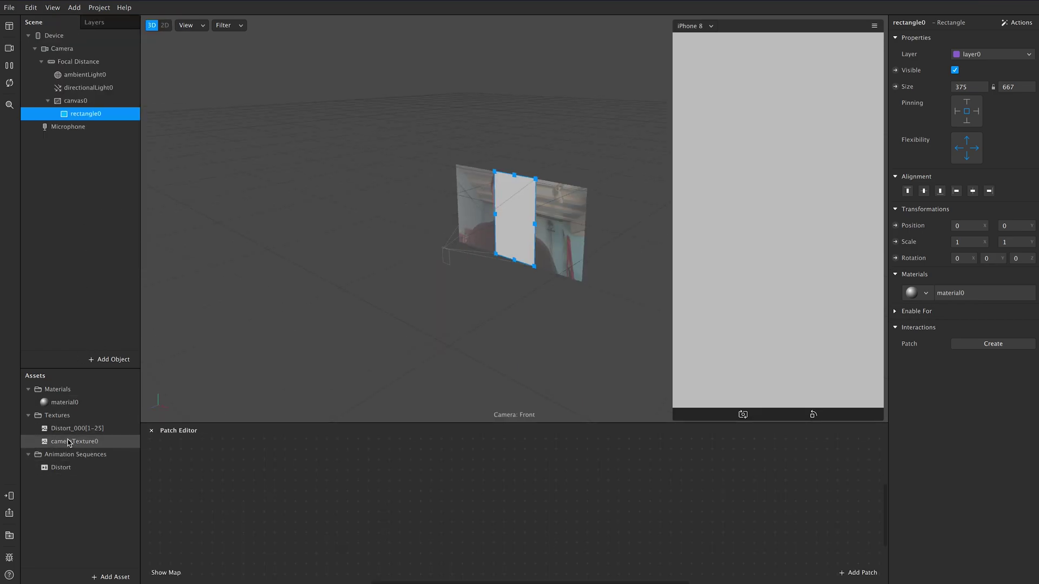
left_click_drag(69, 442, 217, 478)
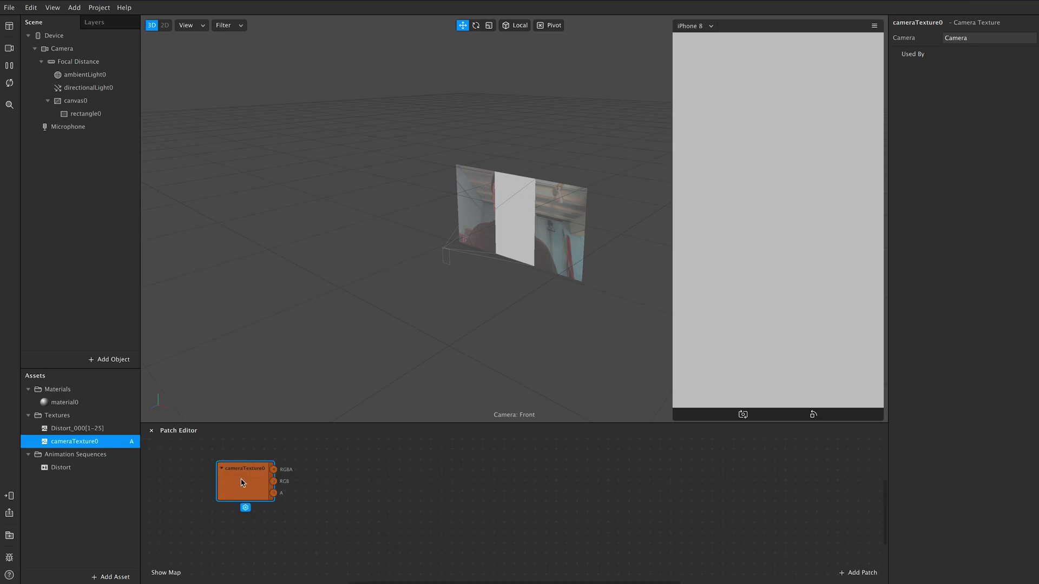
Search the AR Library for 'distort', import the free Texture Distortion patch, and close the library
left_click(110, 577)
left_click(172, 427)
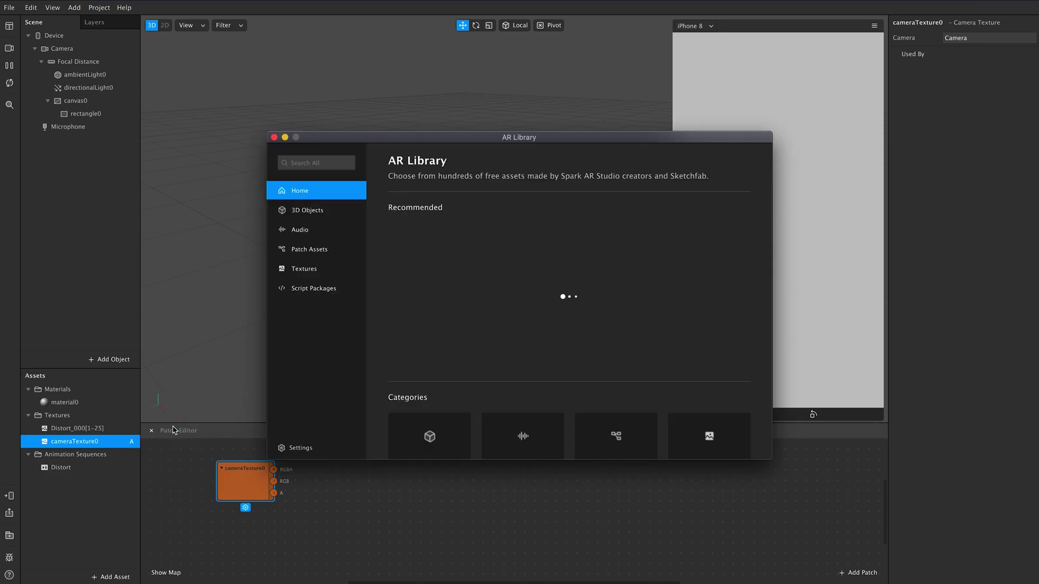
left_click(317, 165)
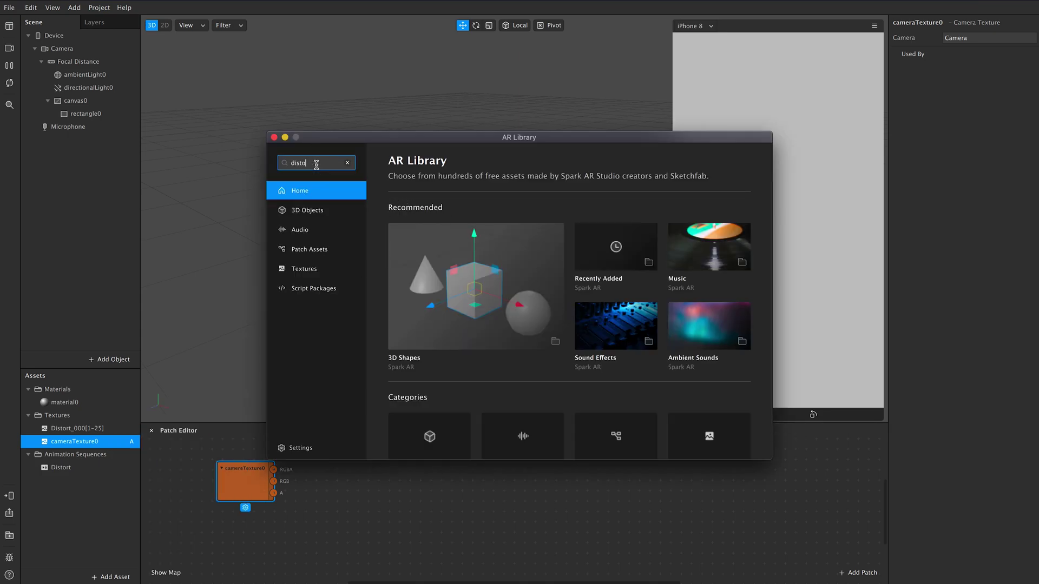
type("distort")
key("Return")
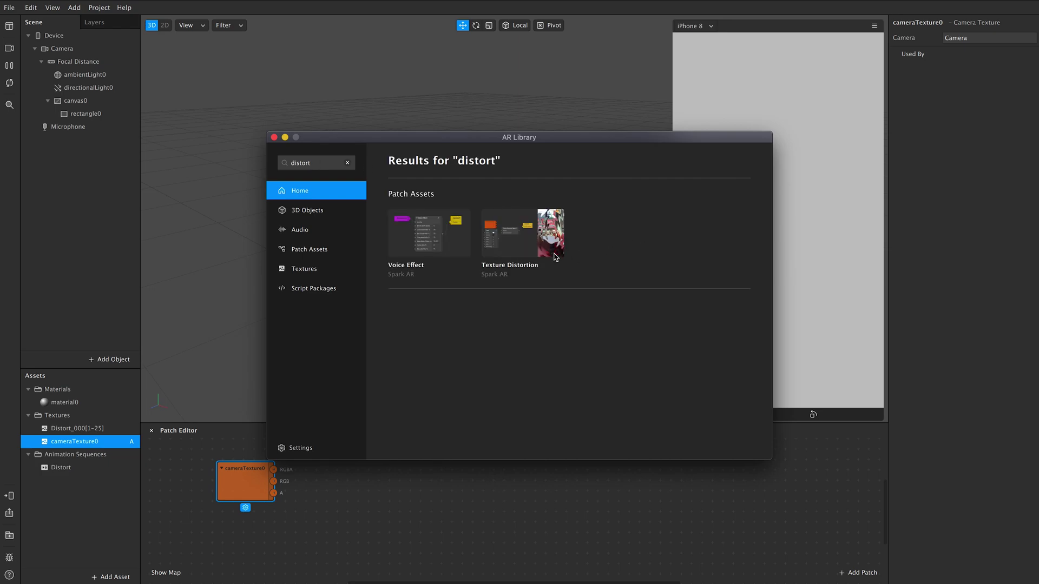
left_click(535, 358)
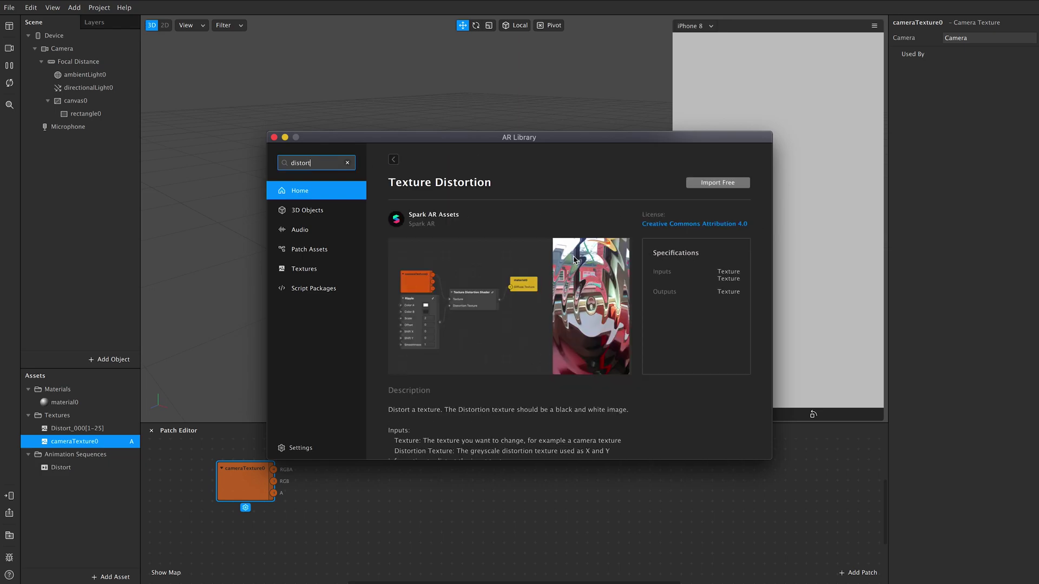
left_click(726, 182)
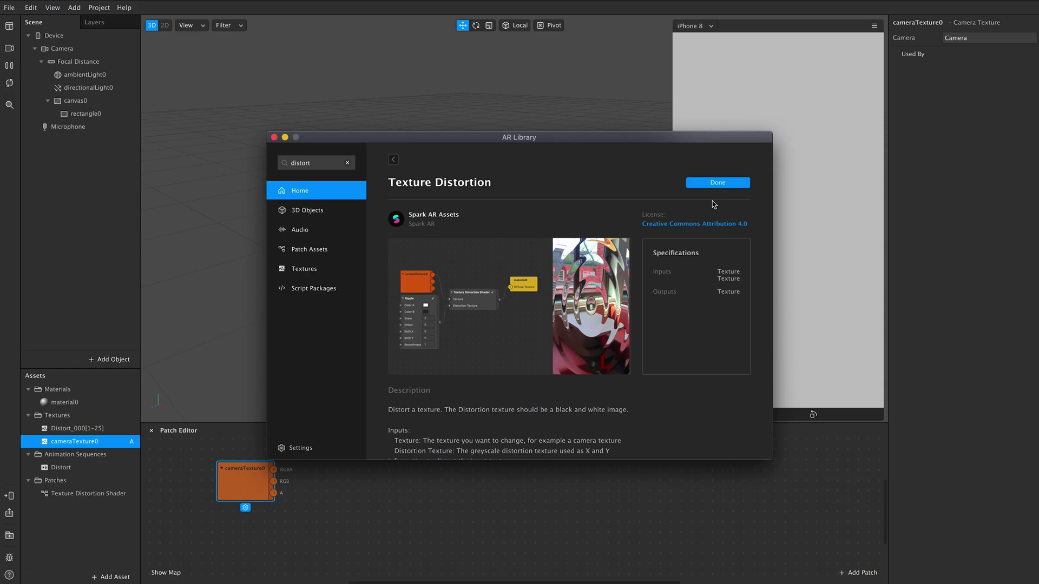
left_click(275, 138)
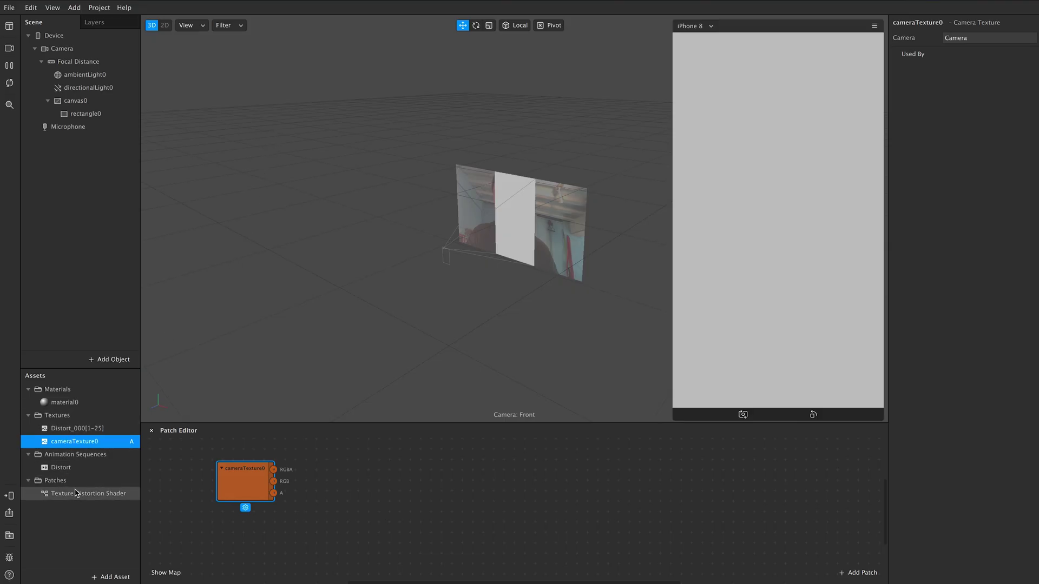
Add the Texture Distortion Shader fed by cameraTexture0, plus the Distort sequence patch, to the graph
left_click_drag(71, 493, 390, 477)
left_click_drag(252, 488, 371, 490)
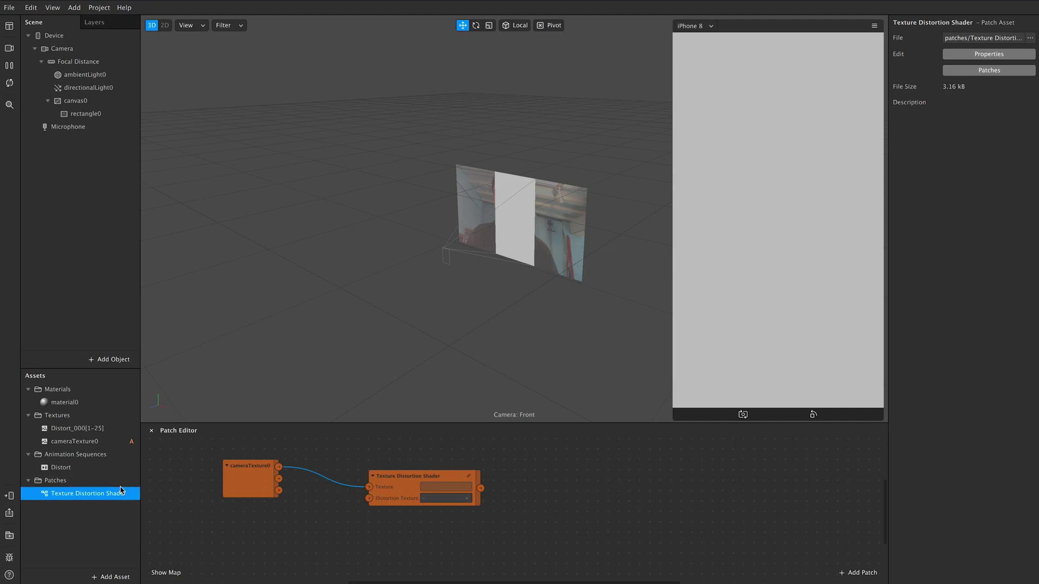
left_click_drag(62, 468, 372, 503)
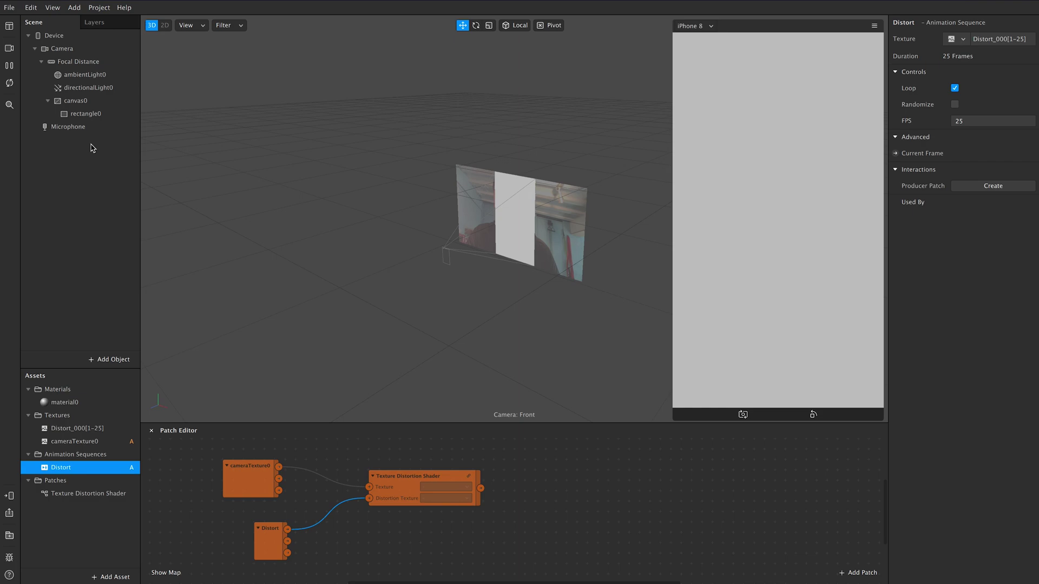
Create material0's Diffuse Texture patch and connect the Texture Distortion Shader output to it
left_click(64, 403)
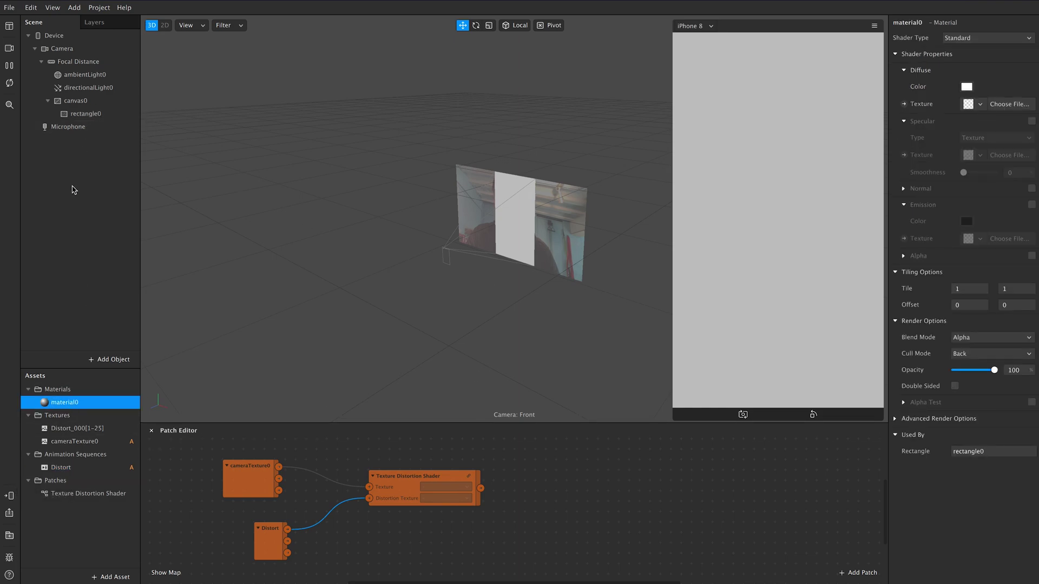
left_click(906, 106)
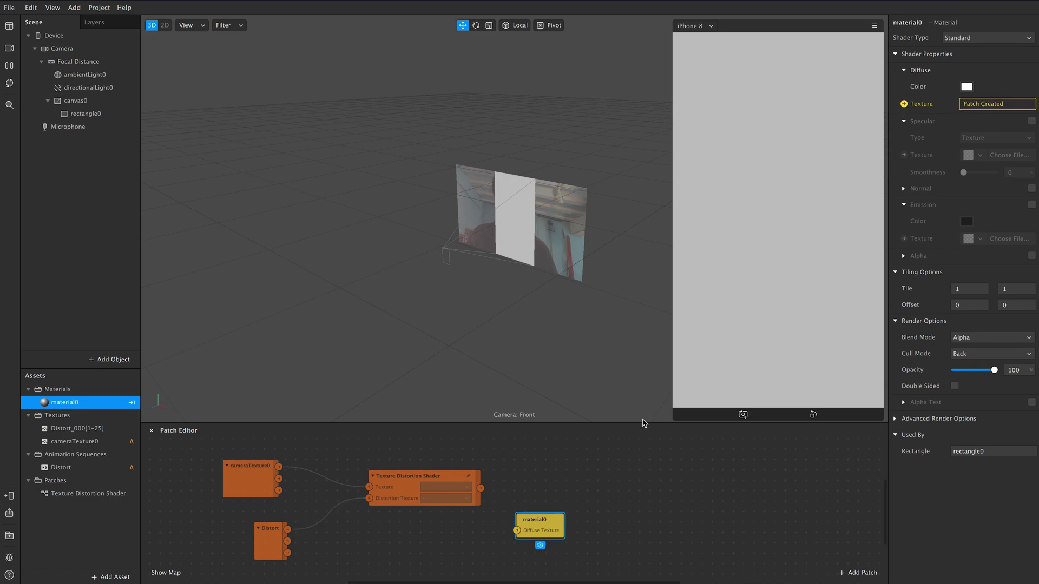
left_click_drag(535, 522, 564, 479)
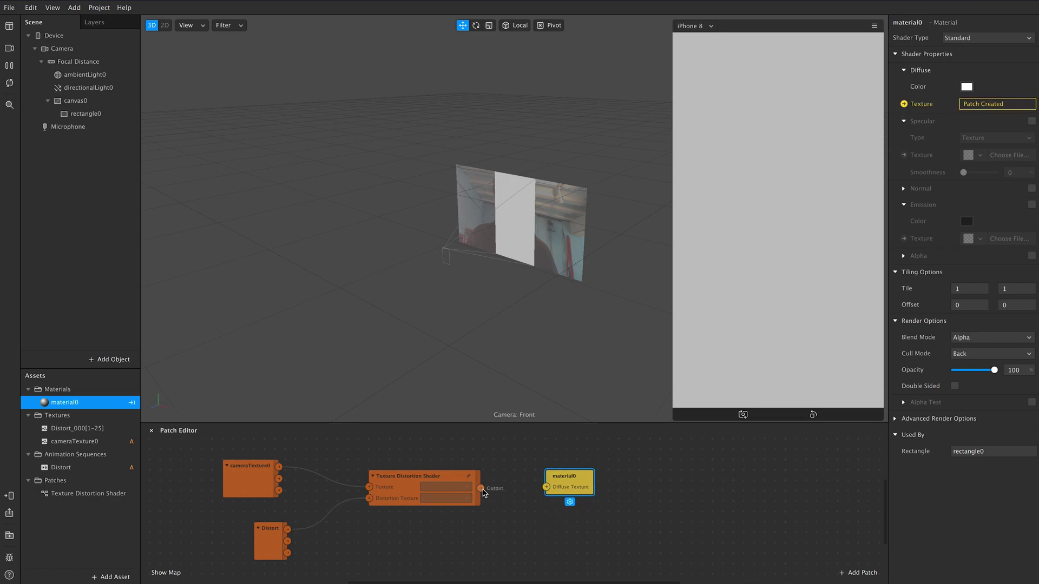
left_click_drag(482, 489, 546, 488)
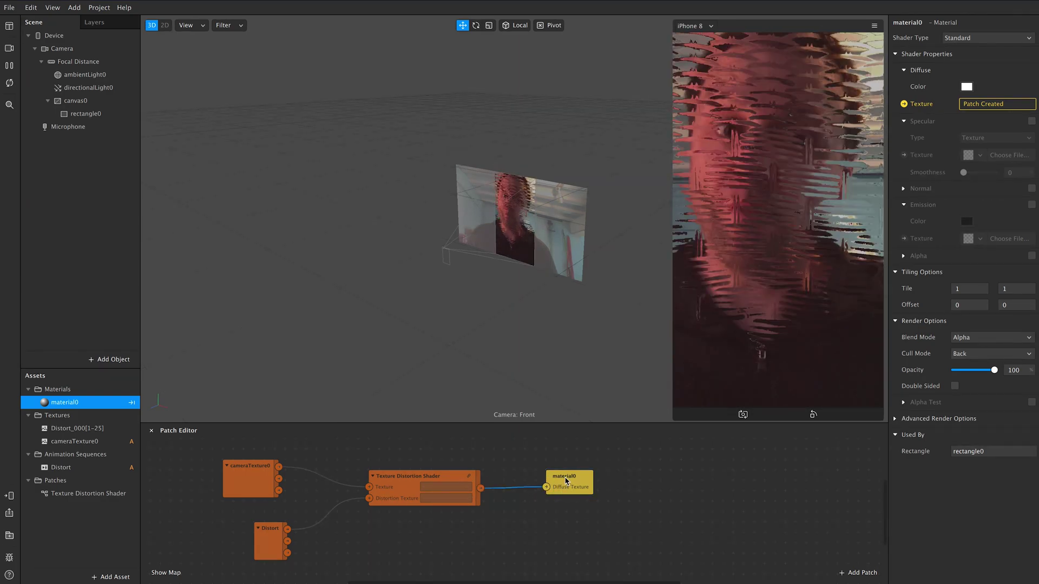
Set the Distort sequence to 12 FPS, briefly try 4 FPS, then return it to 12
left_click(60, 469)
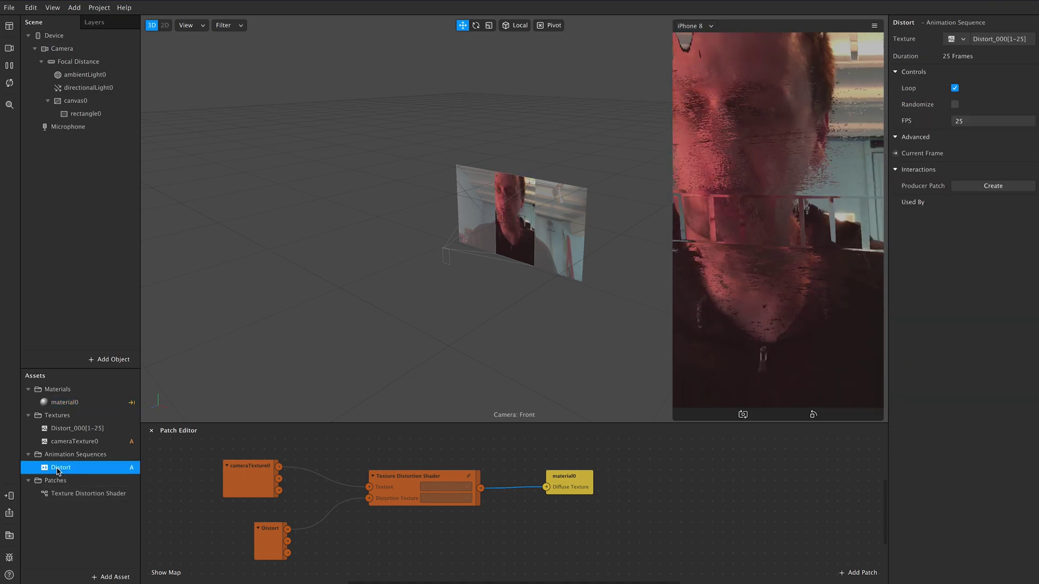
left_click(987, 121)
key("Return")
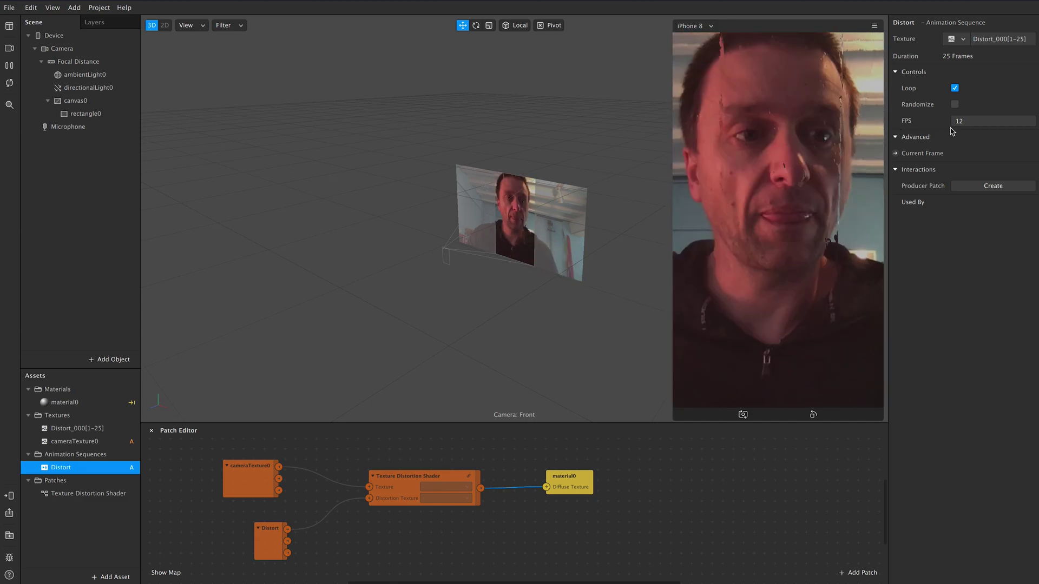
left_click(930, 121)
type("4")
key("Return")
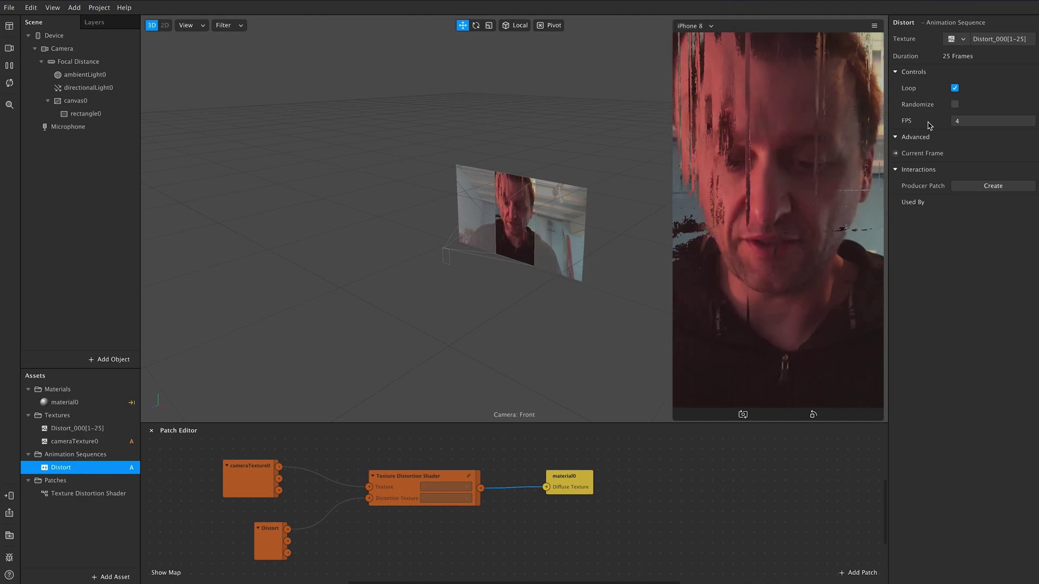
left_click(978, 122)
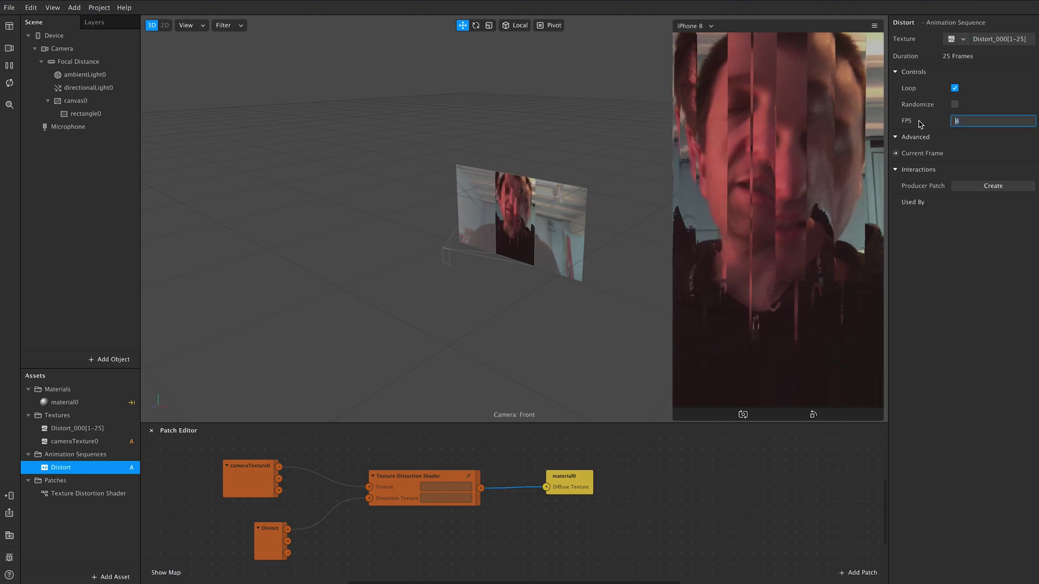
key("Return")
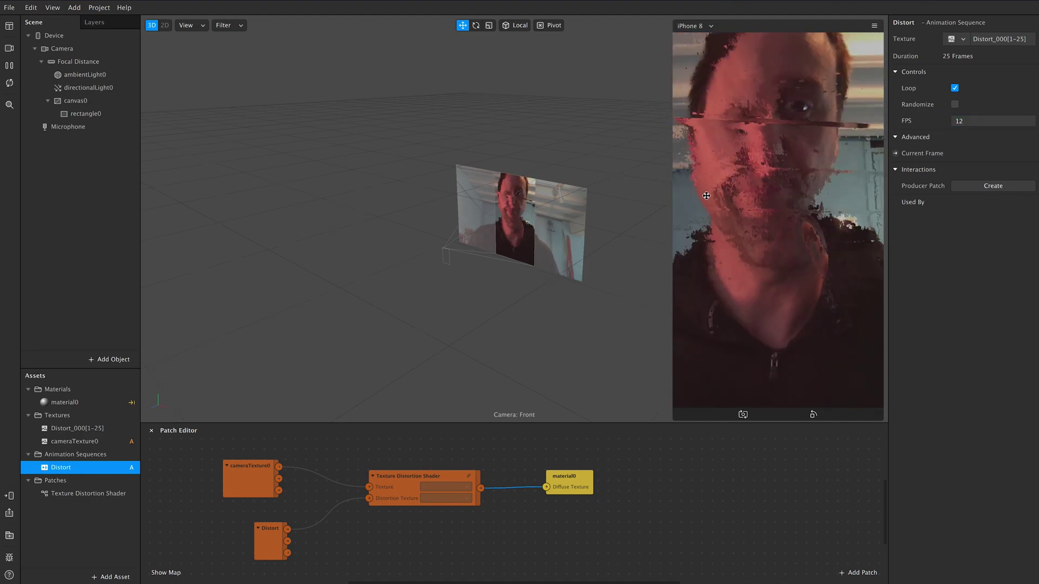
left_click(557, 532)
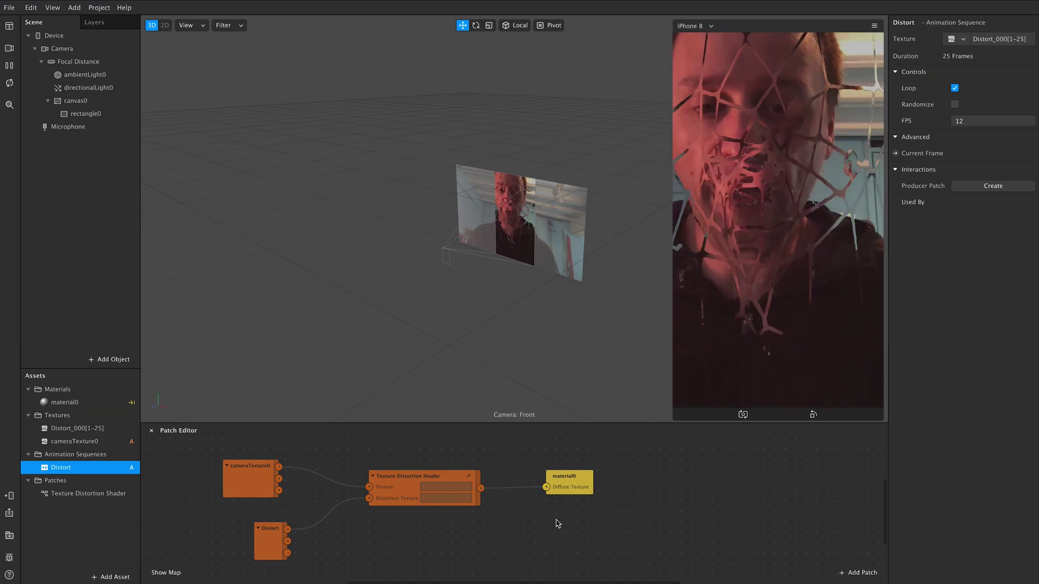
Browse all Patch Assets in the AR Library and open the Tritone Color patch to import it
left_click(111, 577)
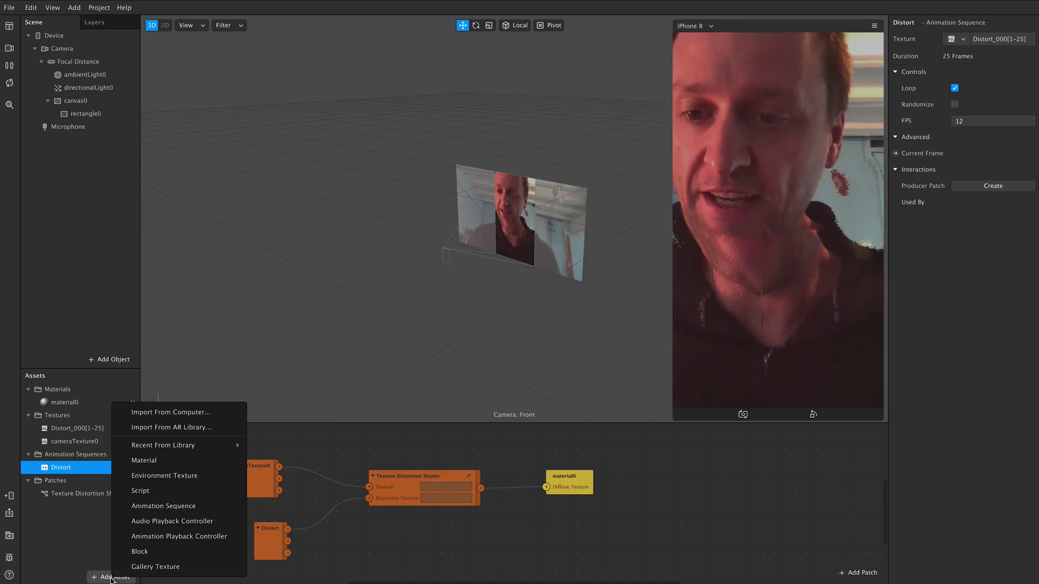
left_click(166, 429)
left_click(310, 249)
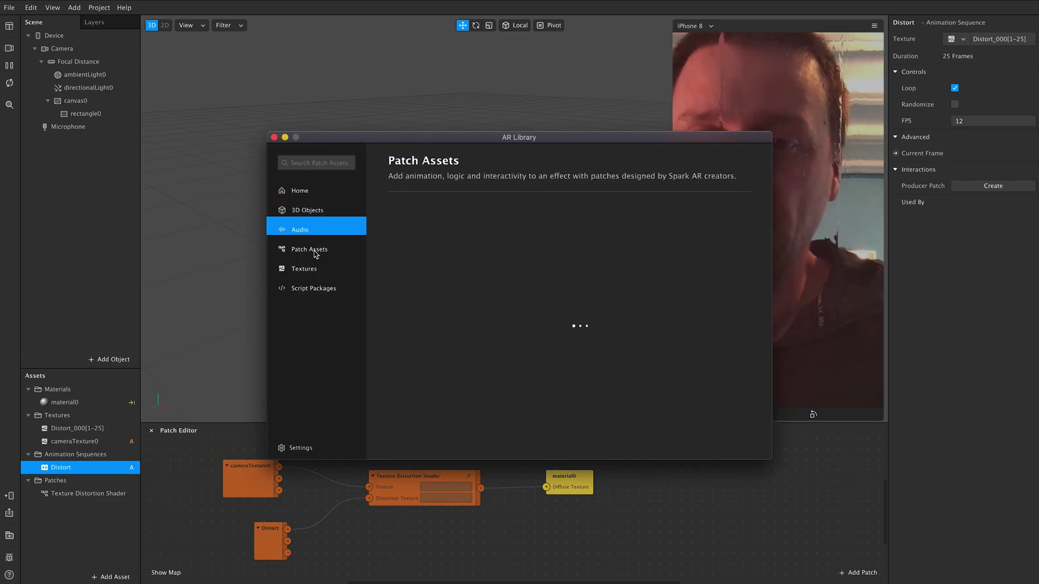
left_click(737, 398)
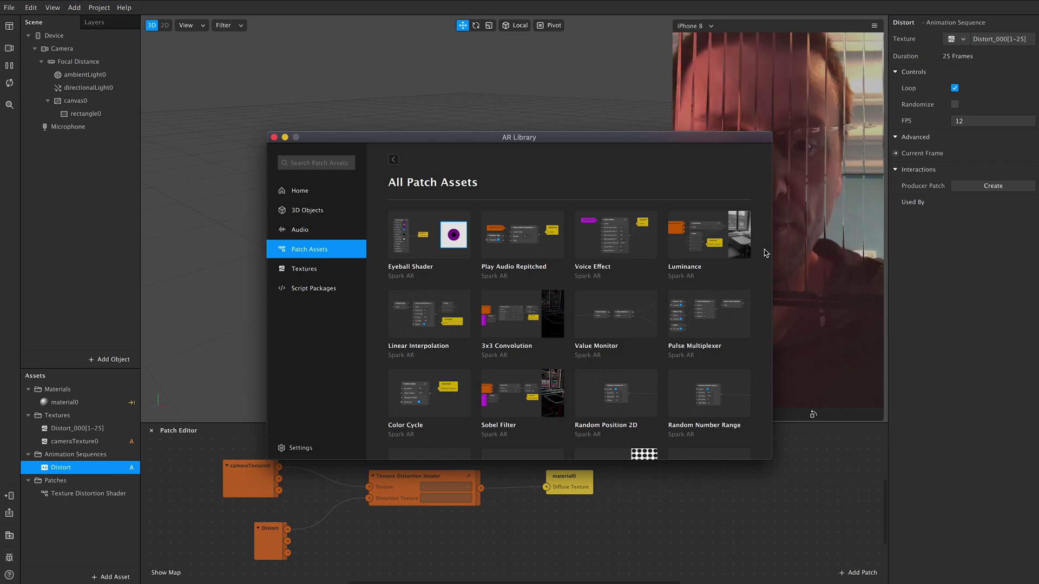
scroll(765, 261, "down", 5)
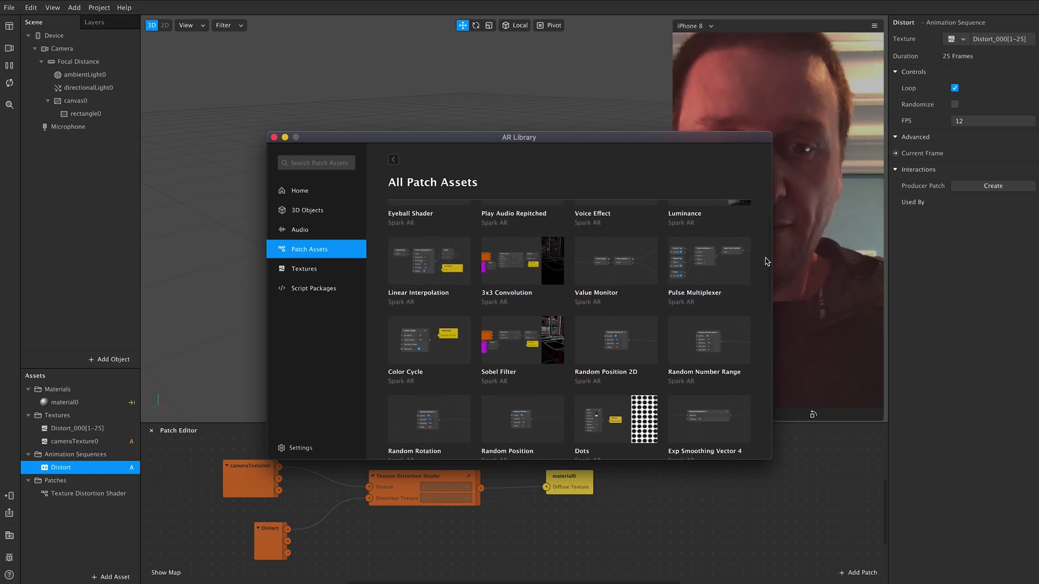
scroll(765, 262, "down", 5)
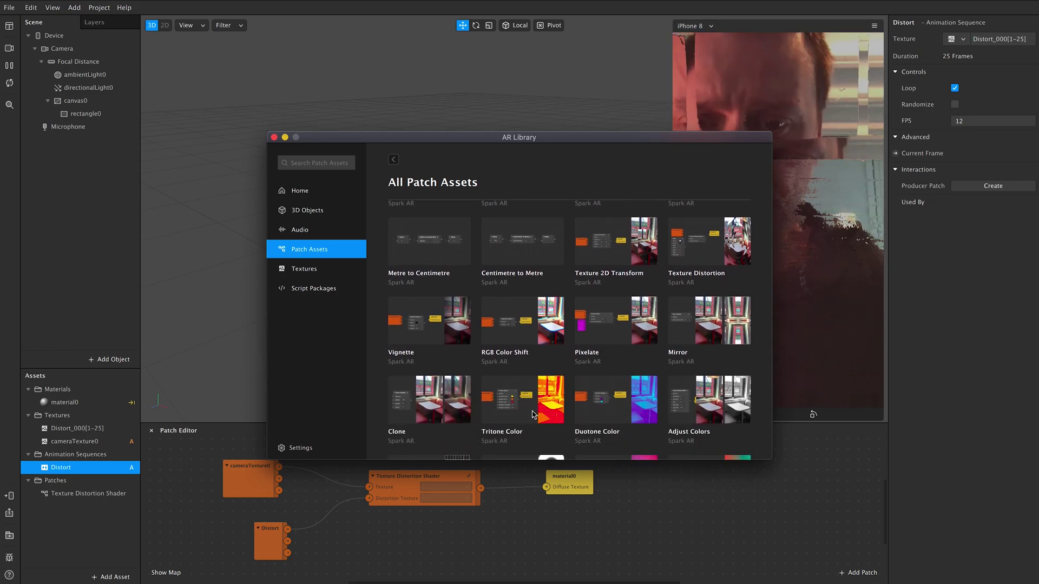
left_click(533, 415)
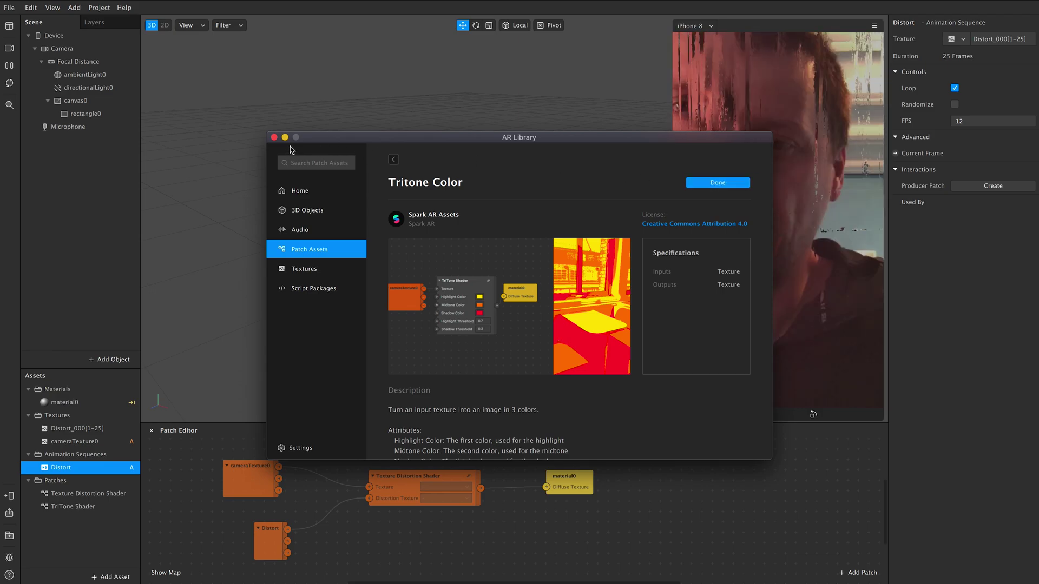
Wire a TriTone Shader between cameraTexture0 and the Texture Distortion Shader's Texture input
left_click(275, 138)
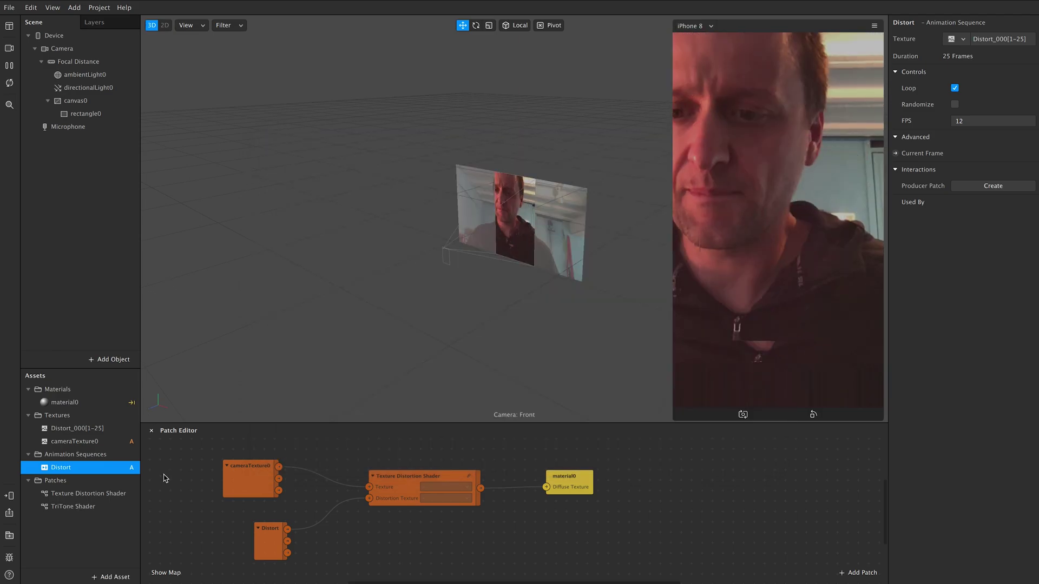
left_click(69, 507)
left_click_drag(69, 508, 385, 533)
left_click_drag(625, 471, 491, 493)
left_click_drag(427, 535, 360, 467)
left_click_drag(276, 469, 325, 480)
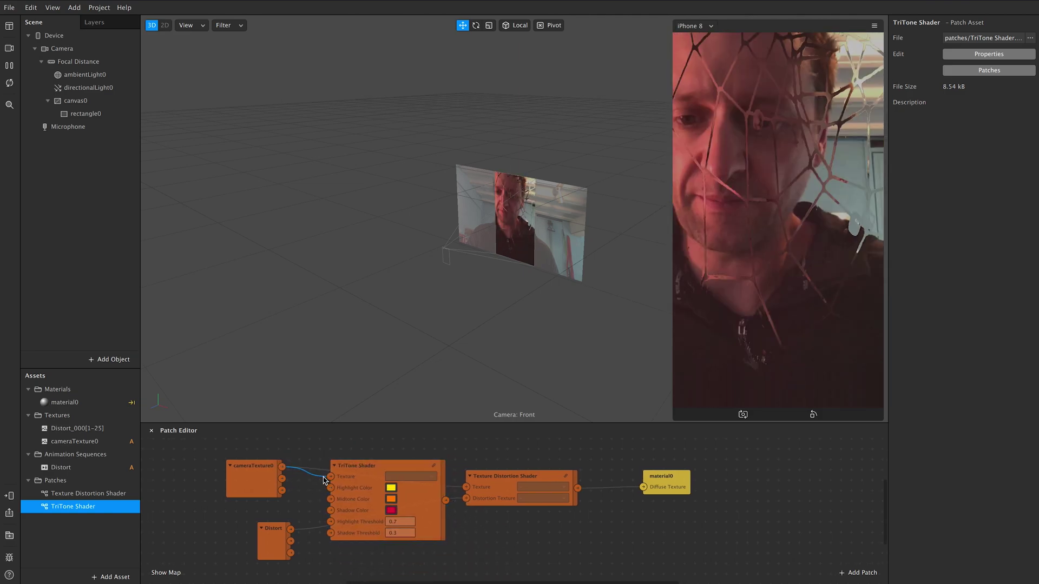
left_click_drag(446, 500, 469, 491)
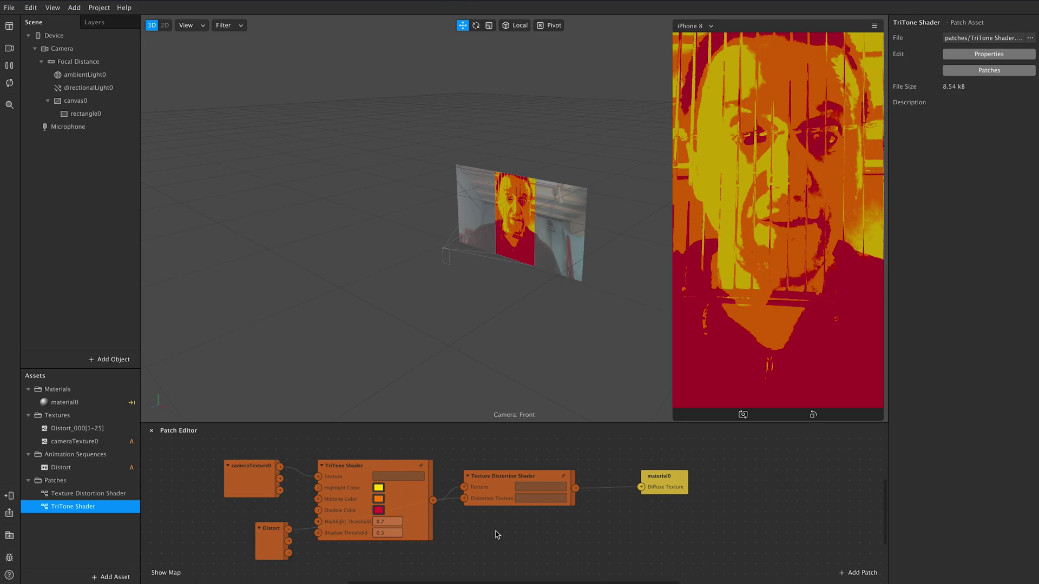
Change the TriTone Shader's Shadow Color from red to black
left_click(381, 511)
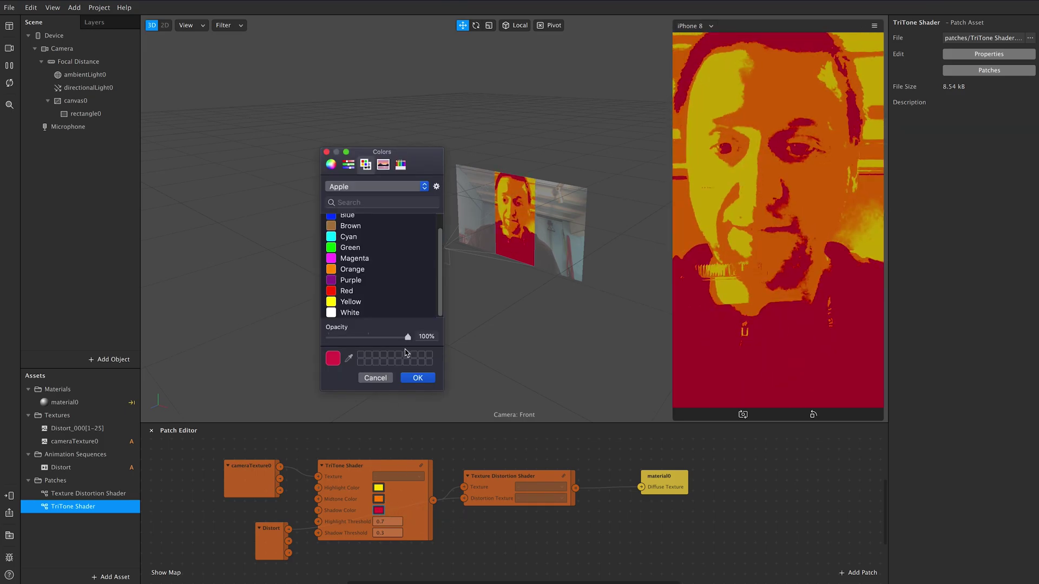
scroll(391, 292, "up", 2)
left_click(351, 219)
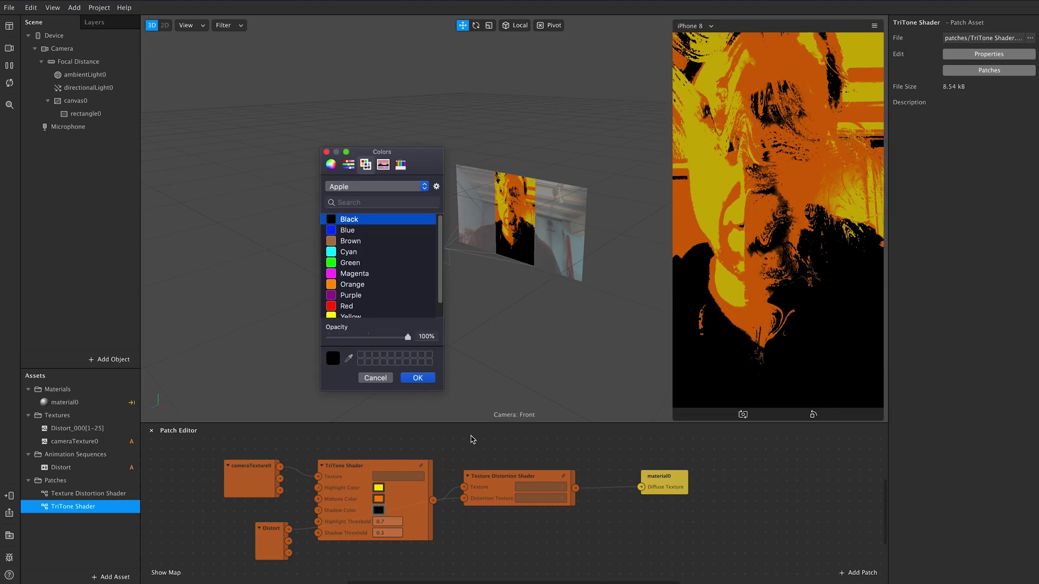
left_click(428, 383)
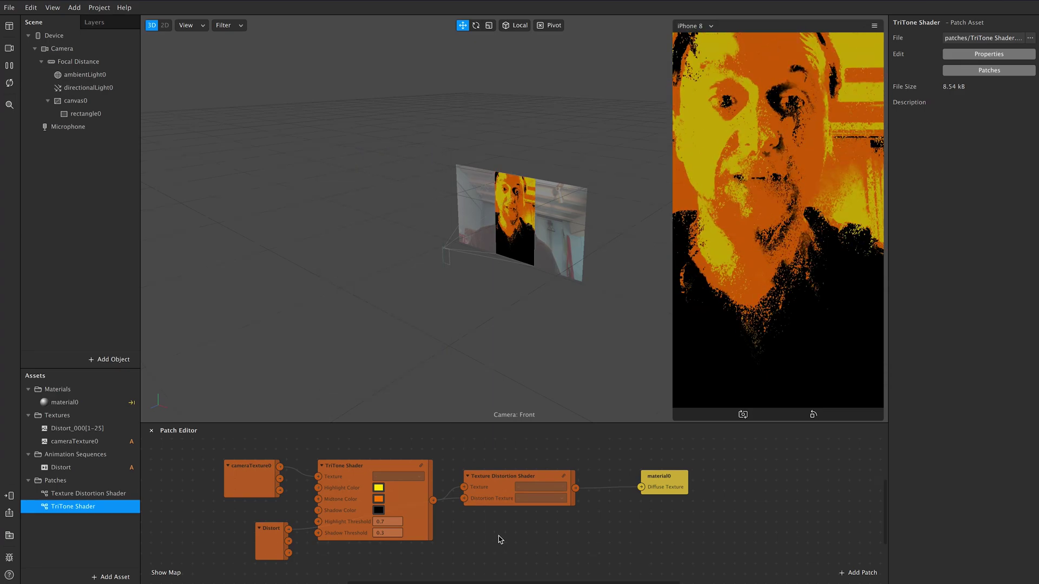